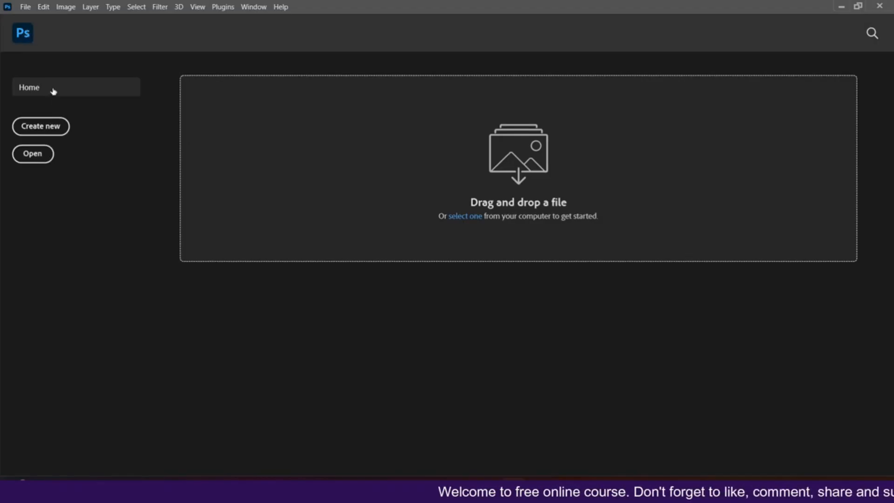
click(25, 7)
click(25, 7)
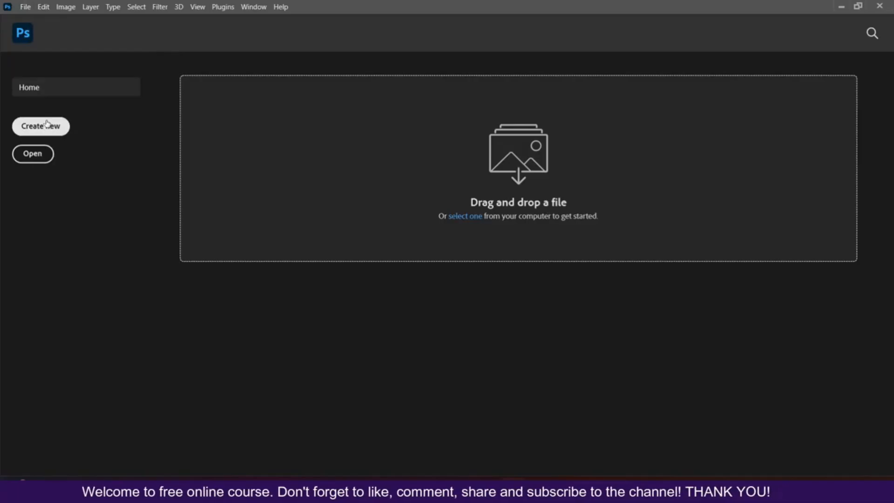
click(26, 7)
mouse_move(44, 6)
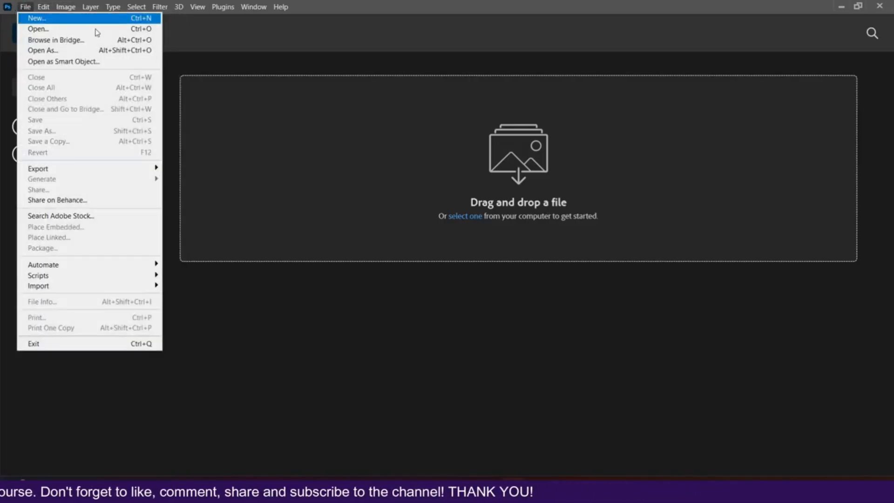
click(25, 5)
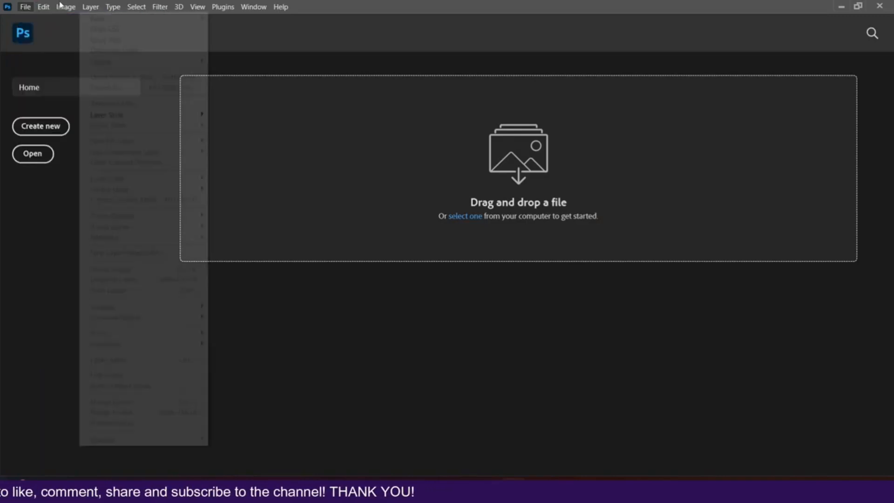
- Start a new document and look through the Saved, Photo and Print presets, returning to the recent ones
click(40, 130)
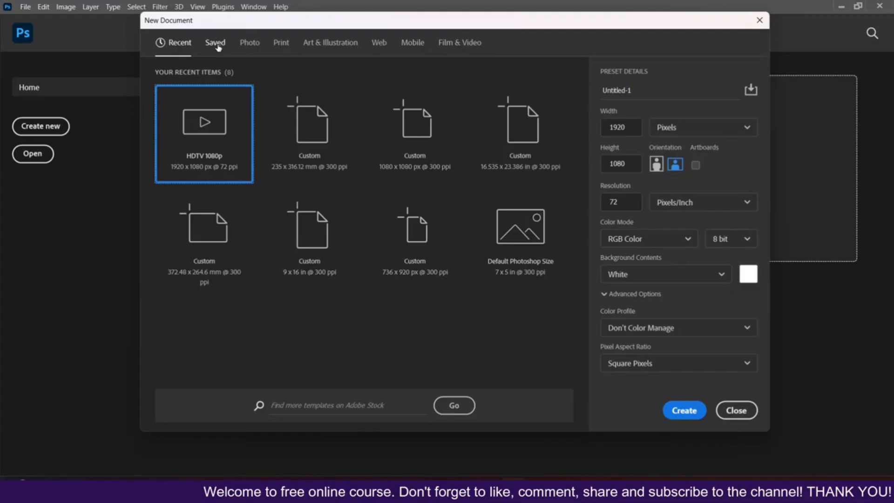
click(216, 43)
click(248, 44)
click(283, 43)
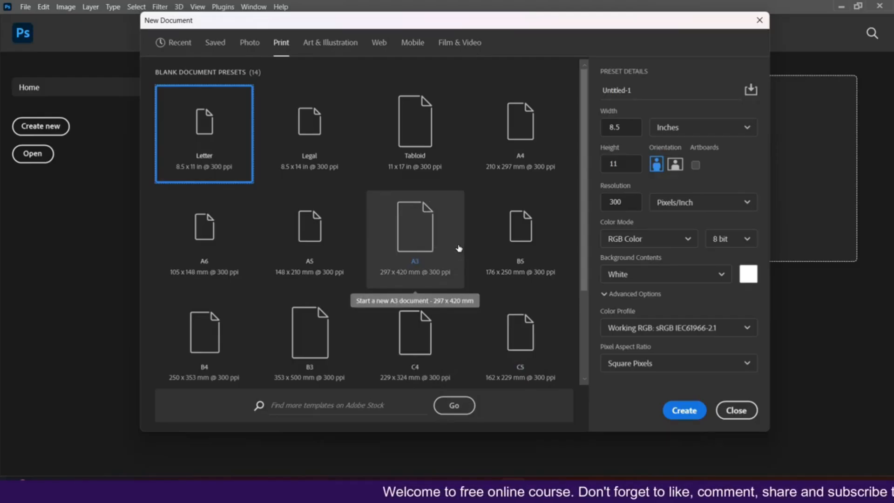
click(179, 47)
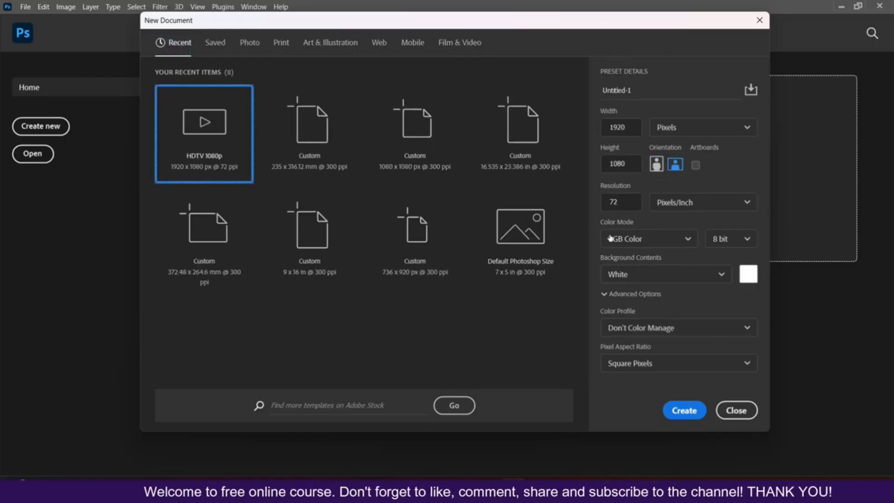
- Name the new document CHURCH POSTER
click(647, 90)
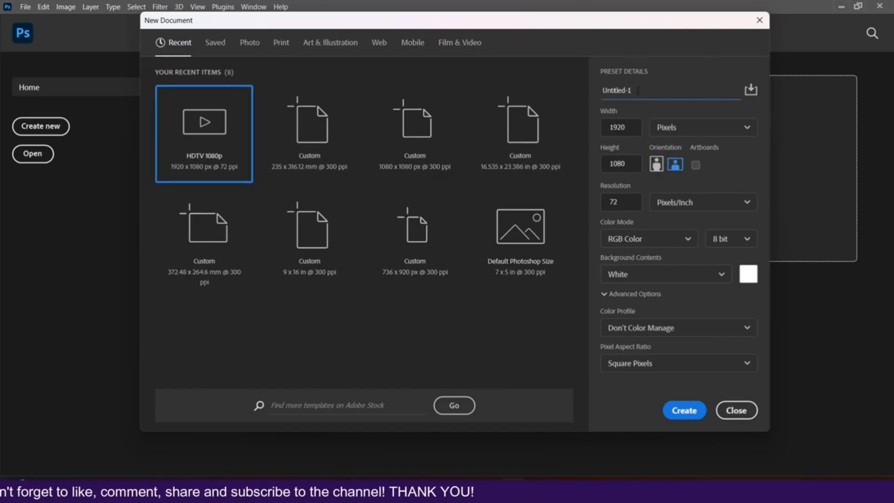
key(BackSpace)
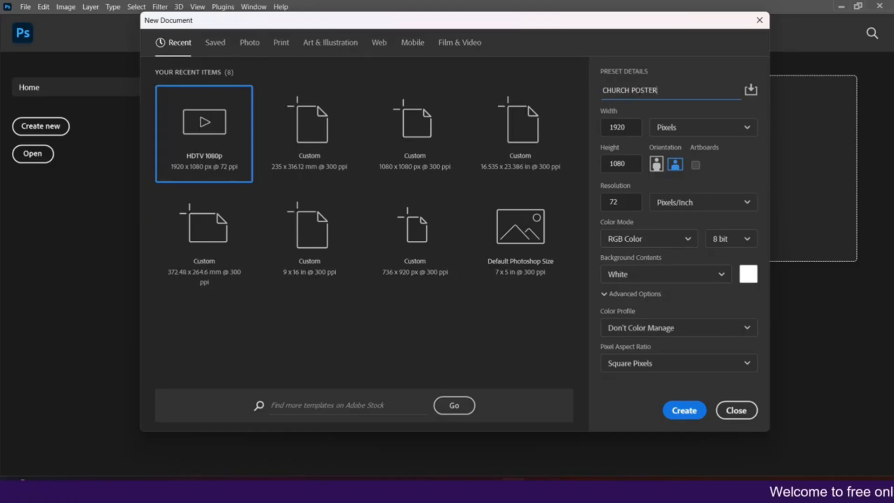
- Switch the new document's measurement unit to inches
click(713, 130)
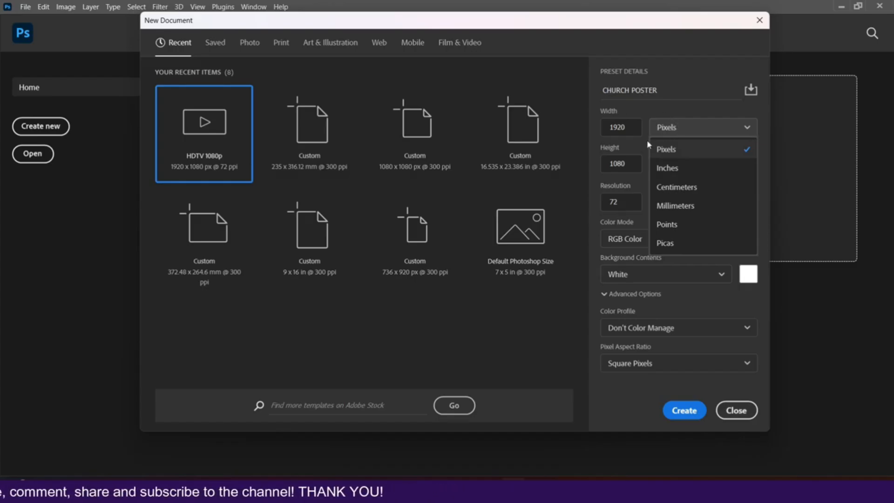
click(706, 126)
click(706, 126)
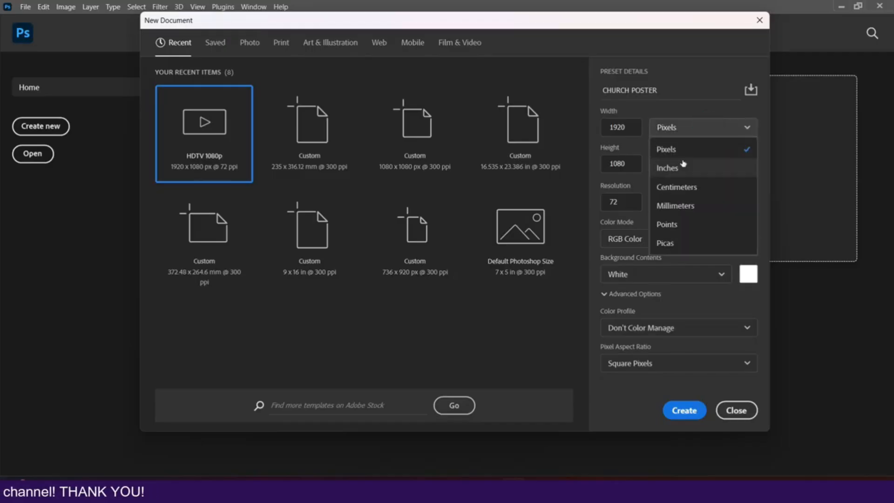
click(669, 168)
- Set the document size to 1080 by 1080 pixels with a resolution of 300 pixels/inch
click(671, 126)
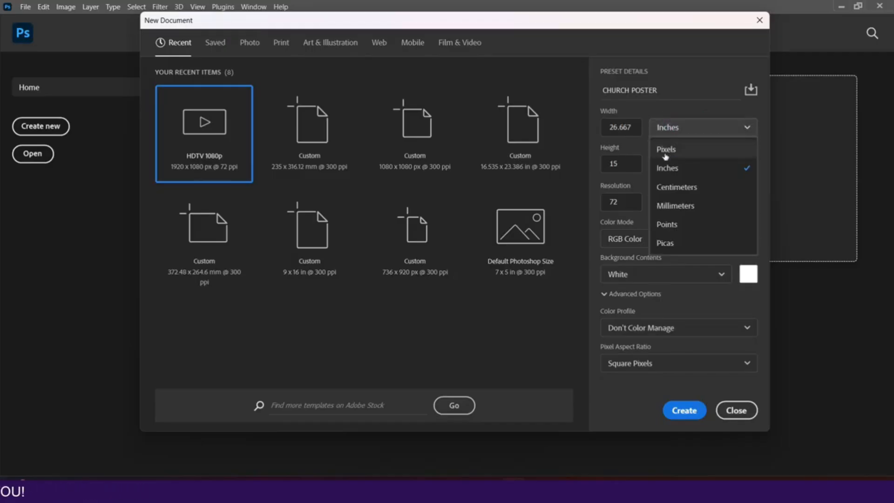
click(669, 152)
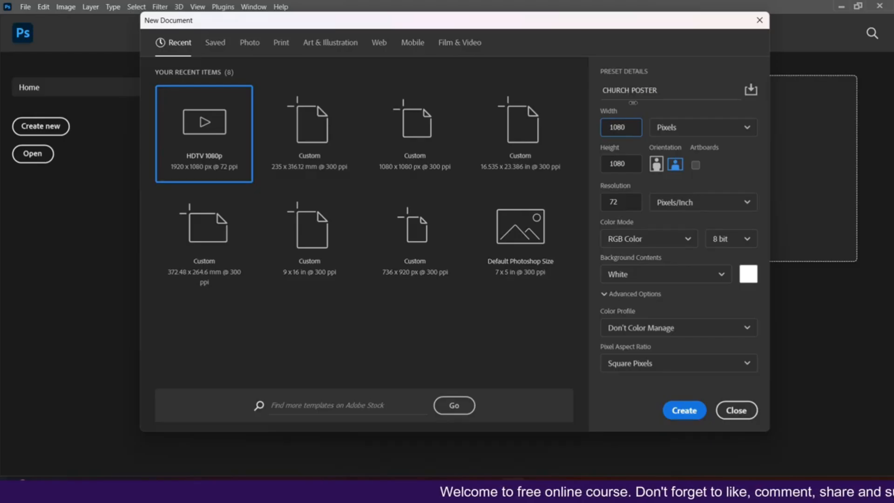
click(628, 164)
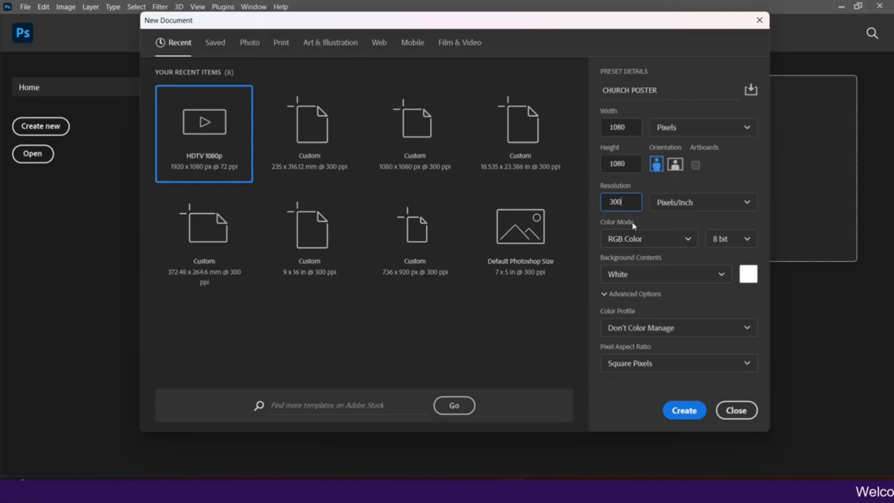
- Switch the document's color mode between RGB Color and CMYK Color, ending on CMYK Color
click(674, 240)
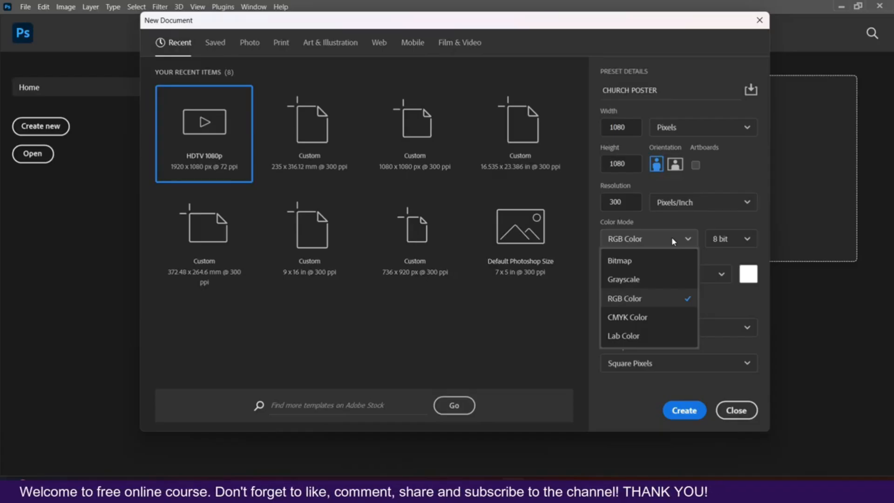
click(675, 239)
click(675, 238)
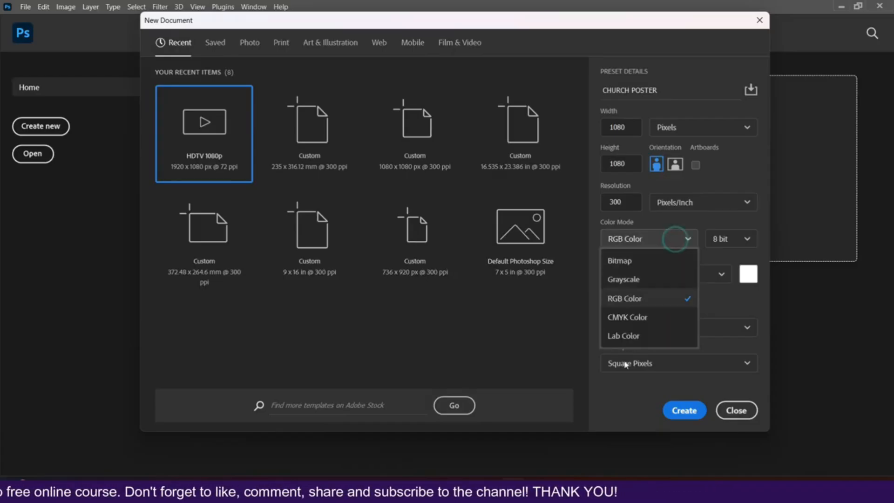
click(624, 317)
click(641, 235)
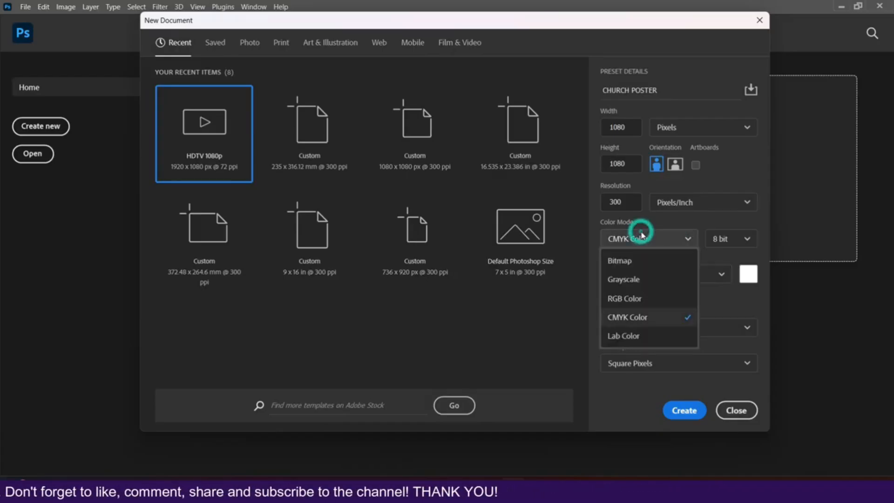
click(638, 299)
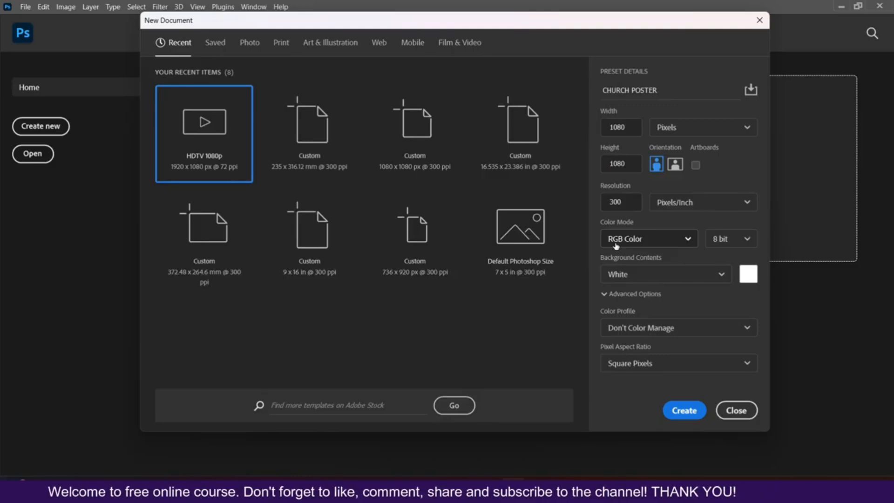
click(677, 242)
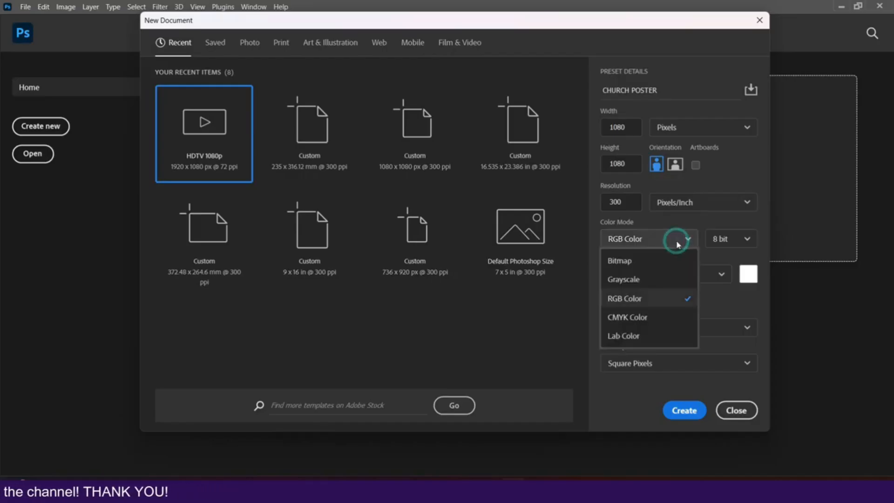
click(635, 316)
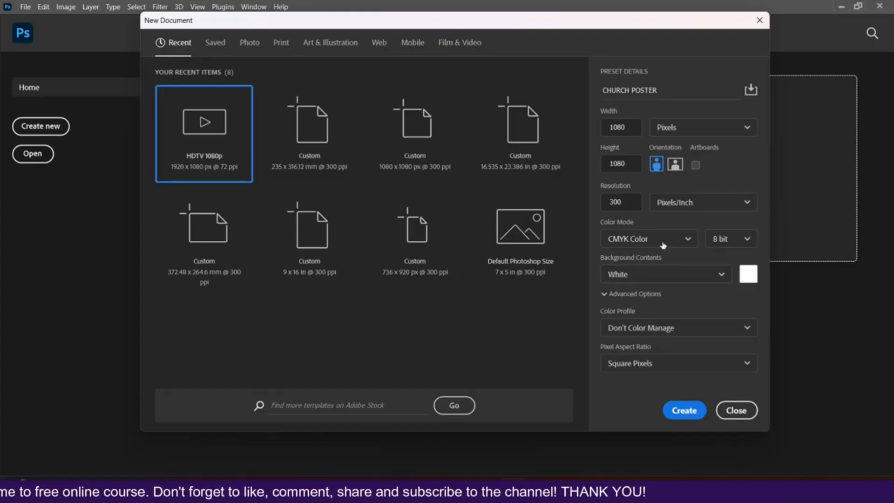
- Set the color mode to RGB Color and create the document
click(659, 240)
click(632, 299)
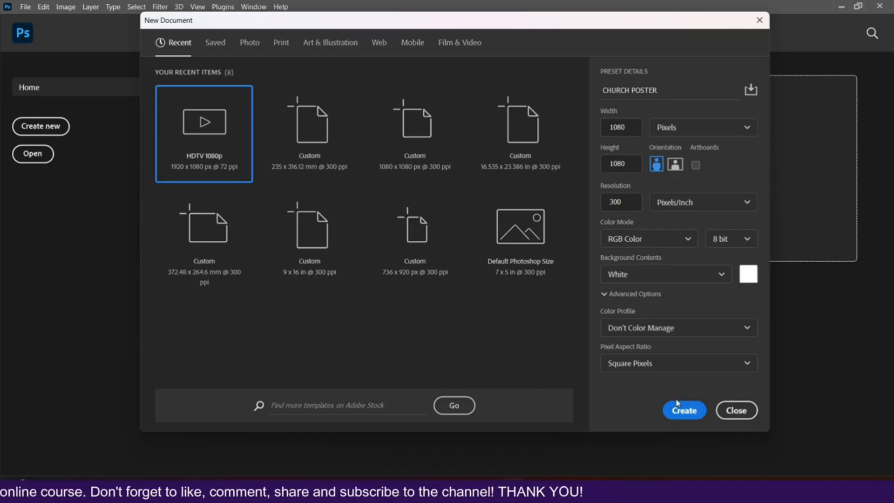
click(683, 417)
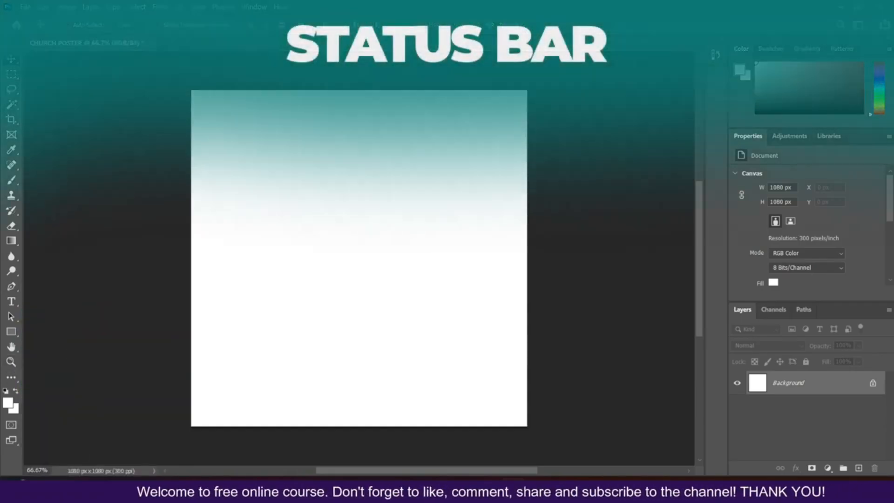
- Pan the canvas sideways, zoom in and out between 66.67% and 100%, and fit the whole canvas on screen
drag(349, 472, 319, 472)
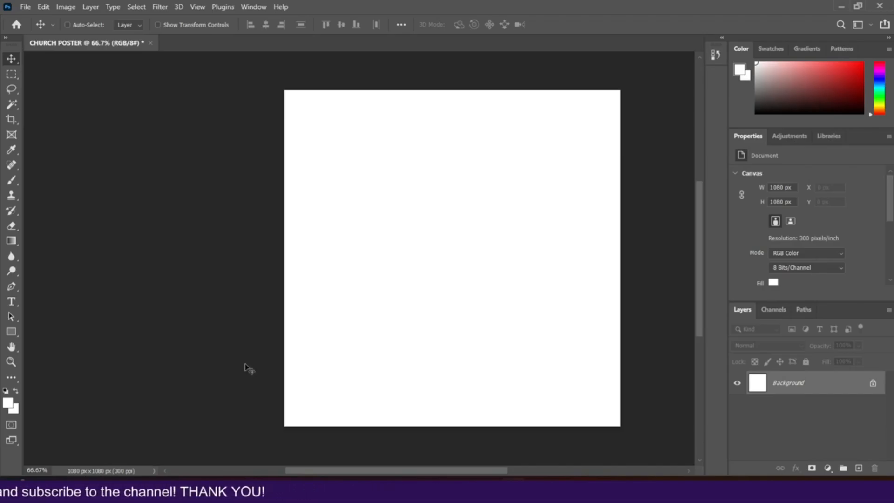
key(ctrl+plus)
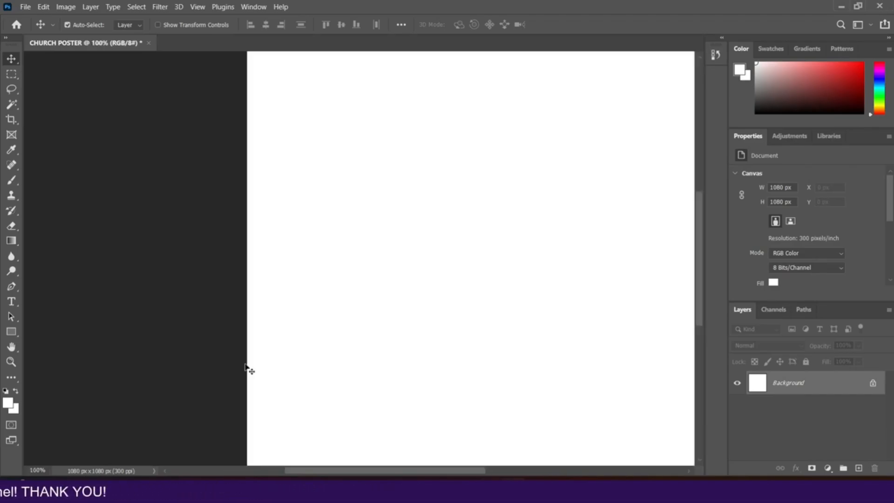
key(ctrl+minus)
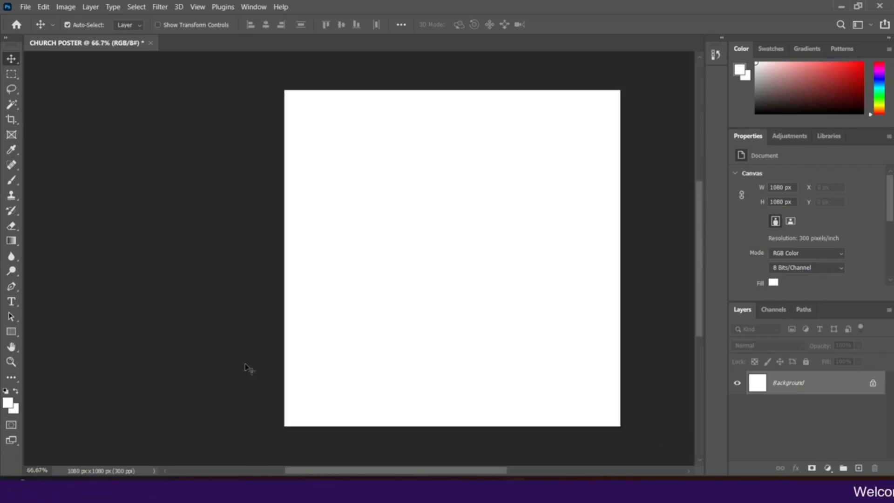
key(ctrl+plus)
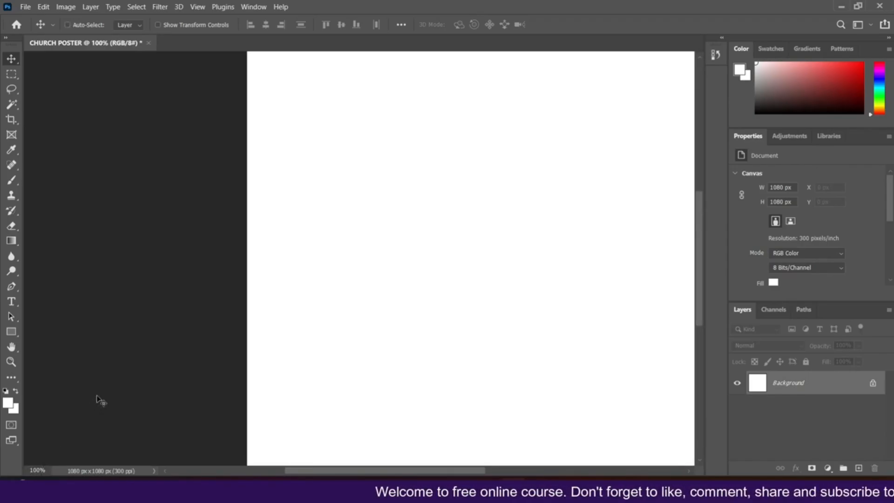
key(ctrl+0)
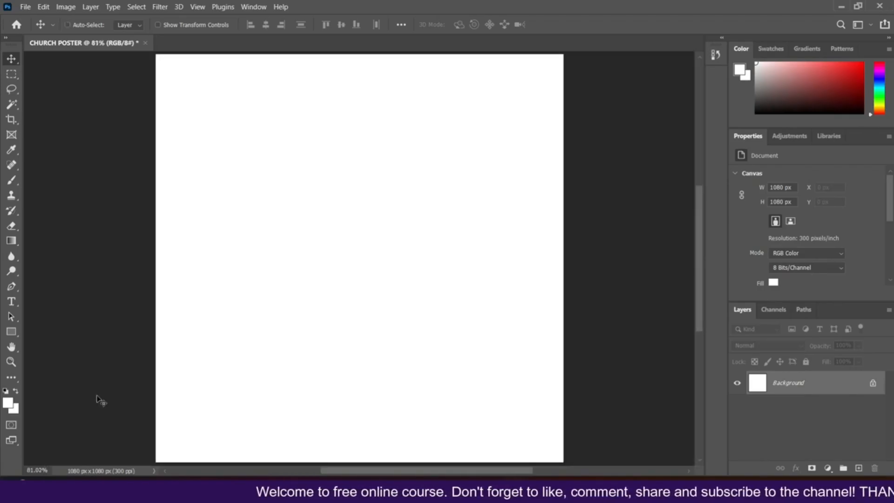
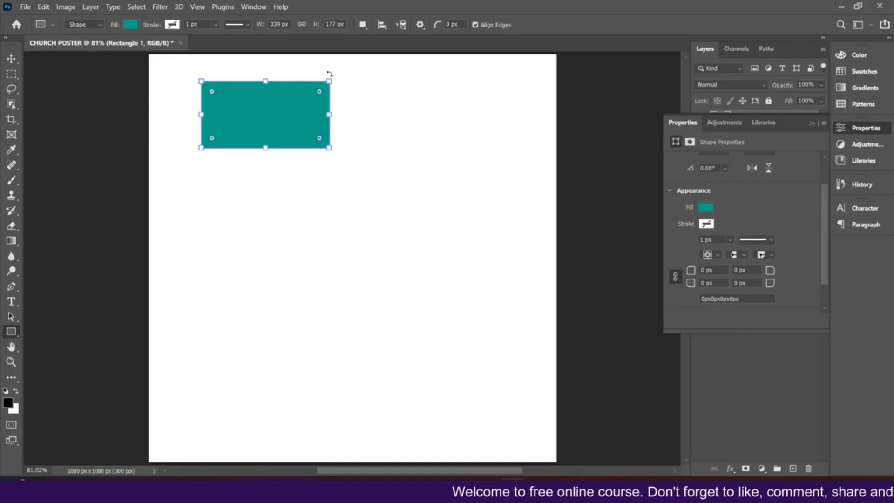
- Round all four corners of the teal rectangle to 78 px and reset them to 0 px
drag(774, 273, 798, 284)
mouse_move(302, 108)
mouse_down()
mouse_move(326, 111)
mouse_move(305, 100)
mouse_up()
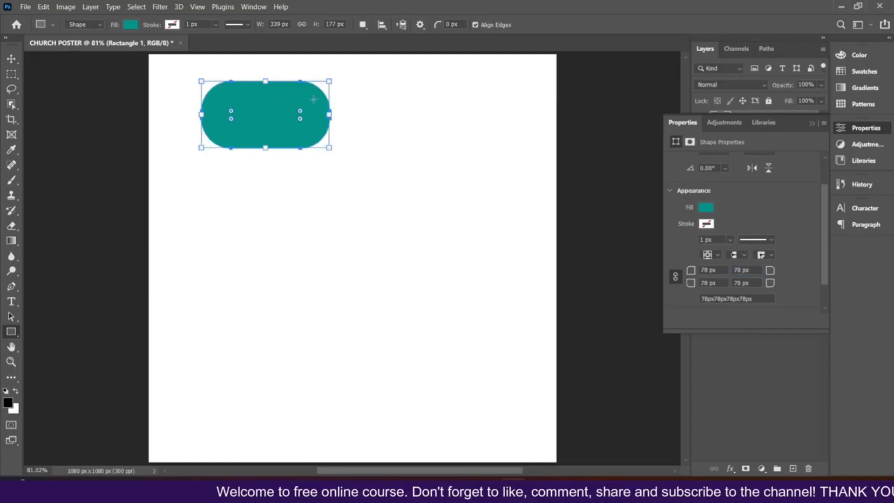
drag(767, 270, 677, 272)
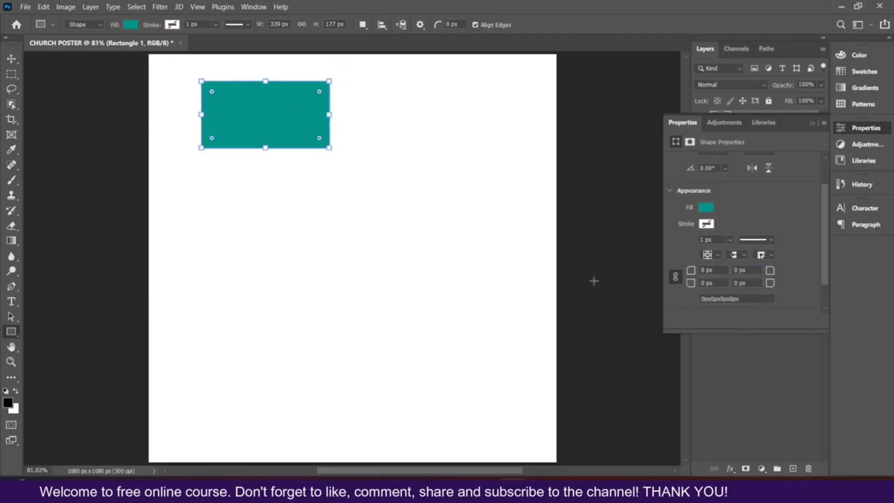
- Unlink the rectangle's corner radii, round only its top-right corner to 71 px and reset that corner to 0 px
click(675, 277)
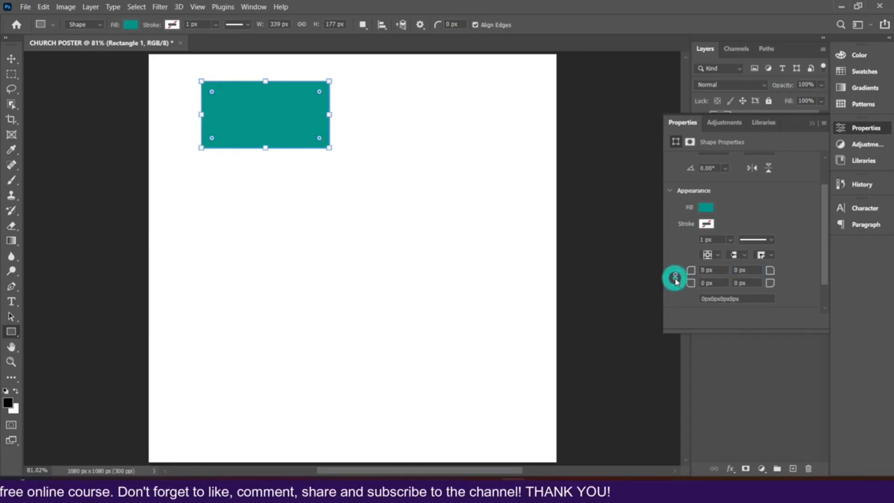
mouse_move(770, 271)
mouse_down()
mouse_move(847, 264)
mouse_move(808, 281)
mouse_up()
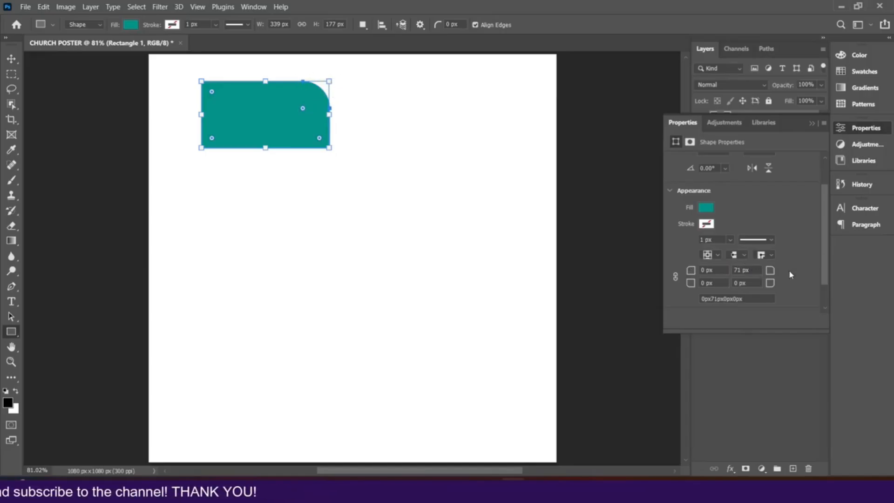
drag(770, 271, 749, 280)
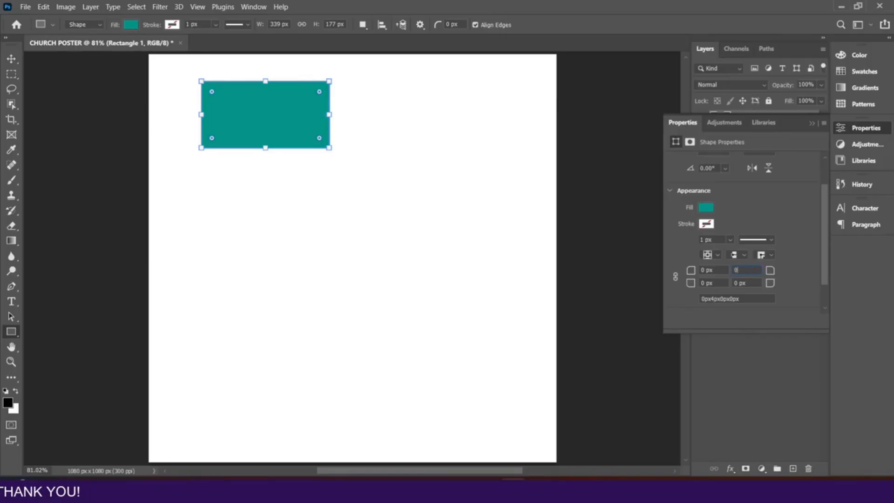
- Round only the rectangle's bottom-left corner to 124 px and reset it to 0 px
click(691, 283)
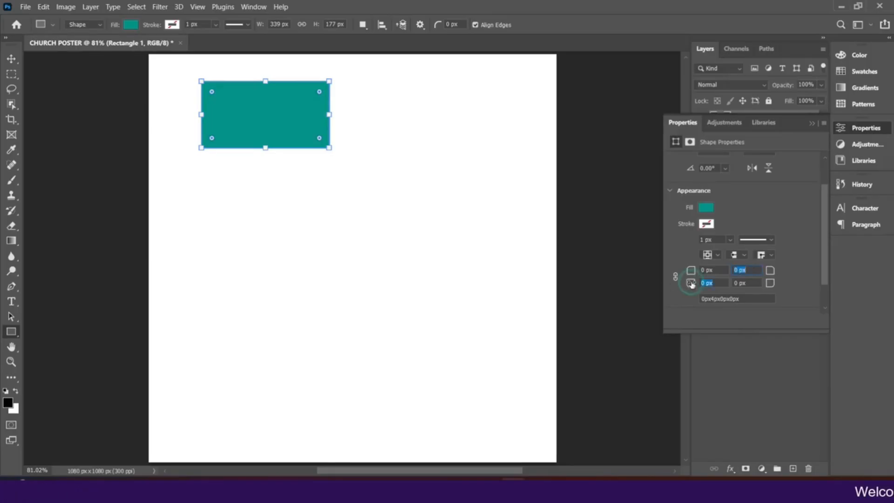
drag(691, 283, 762, 279)
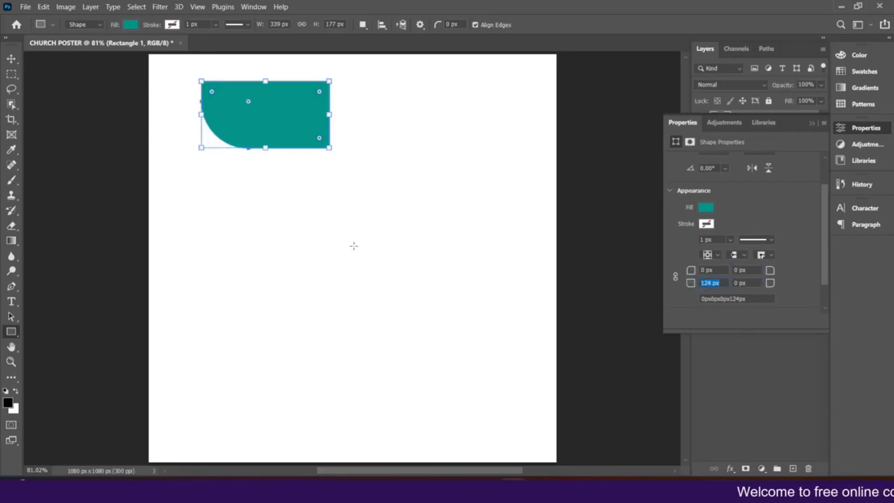
drag(691, 282, 592, 312)
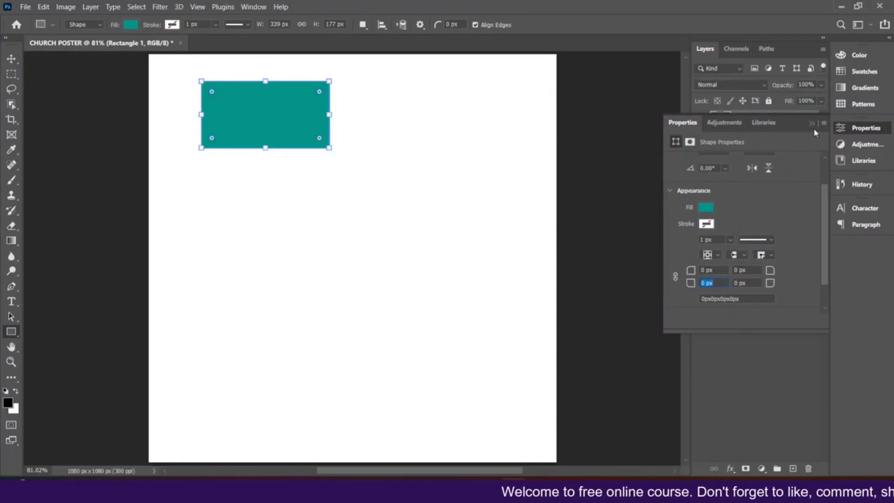
- Collapse the shape properties and move the teal rectangle about 89 px right and 74 px down with the Move tool
click(811, 124)
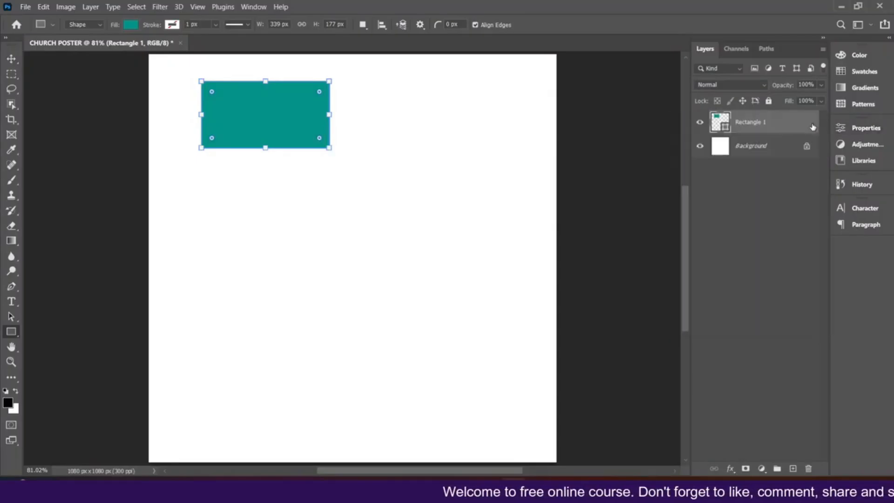
click(872, 130)
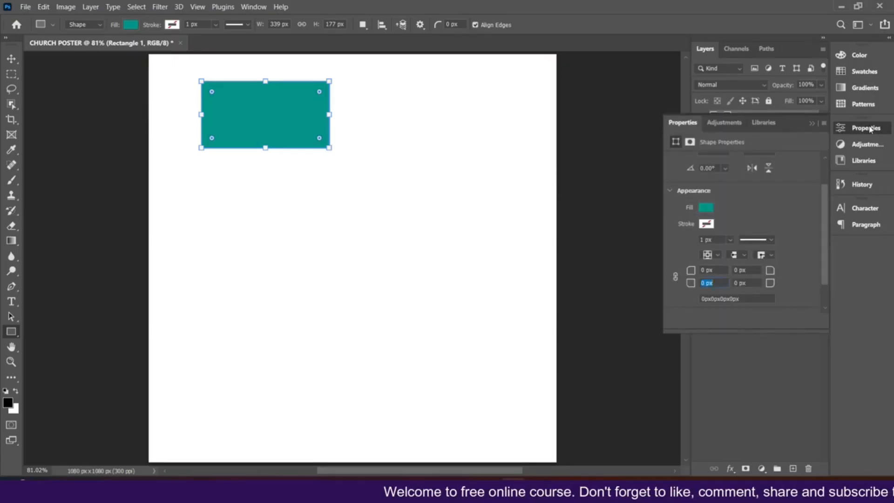
click(867, 129)
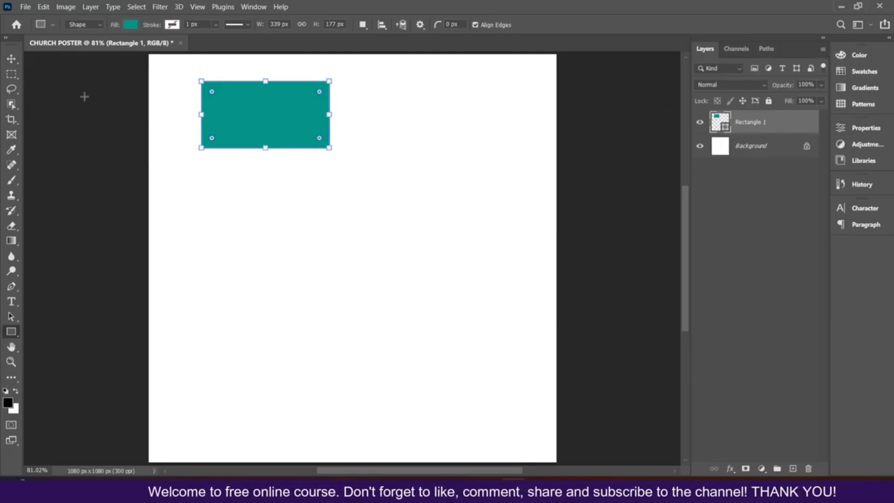
click(11, 59)
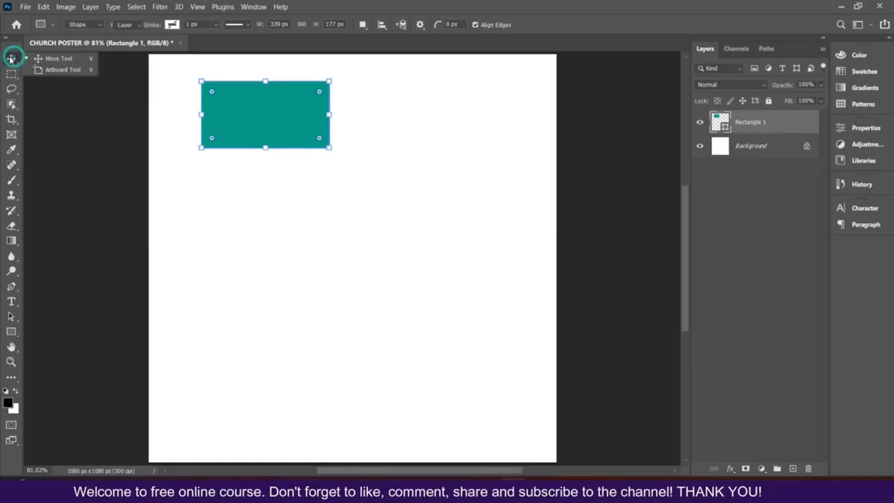
click(47, 56)
drag(274, 110, 309, 140)
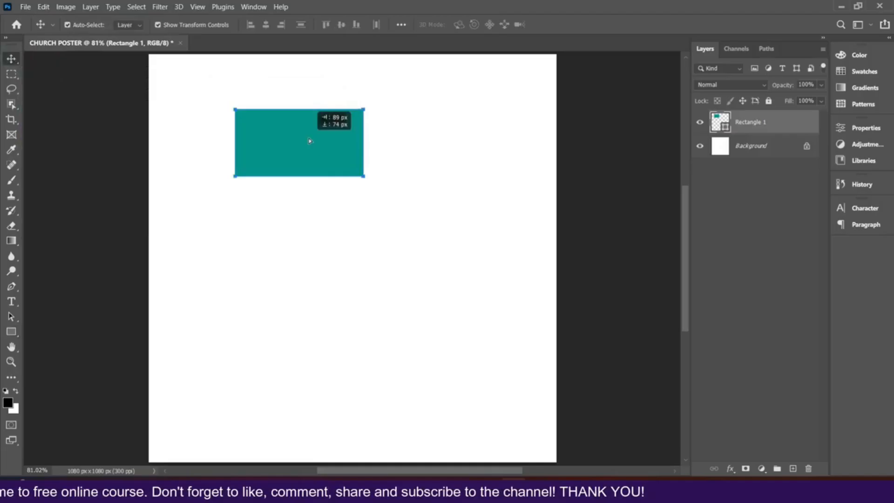
- Draw a second rectangle about 784 px wide and 92 px high over the teal one, shift it, and delete it
click(12, 331)
drag(301, 139, 598, 174)
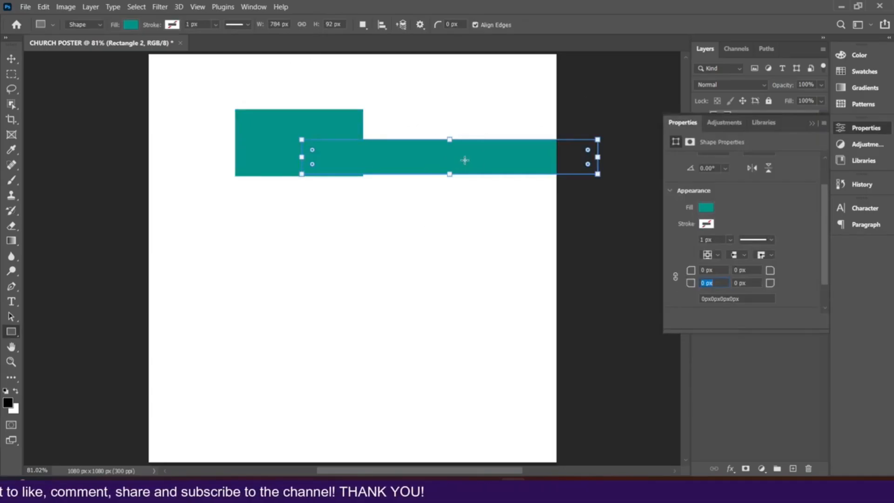
click(11, 58)
drag(444, 154, 368, 168)
key(Delete)
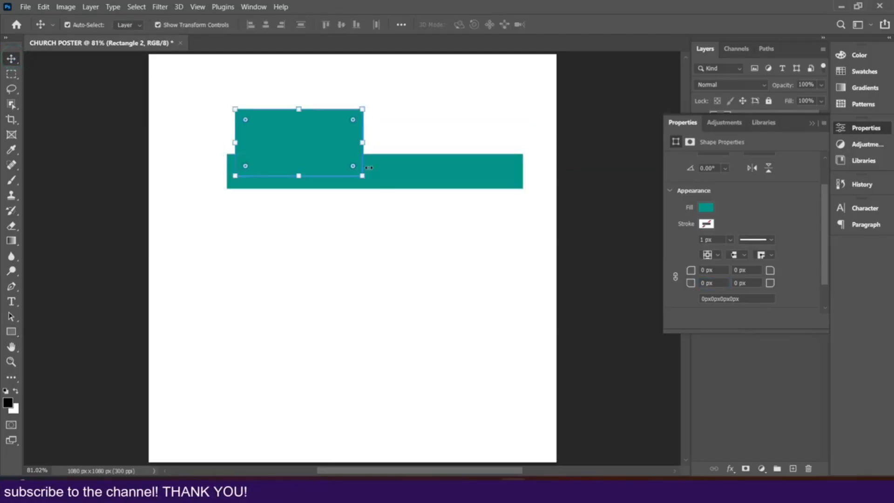
- Move the remaining teal rectangle around the upper part of the canvas and collapse its shape properties
drag(293, 149, 324, 152)
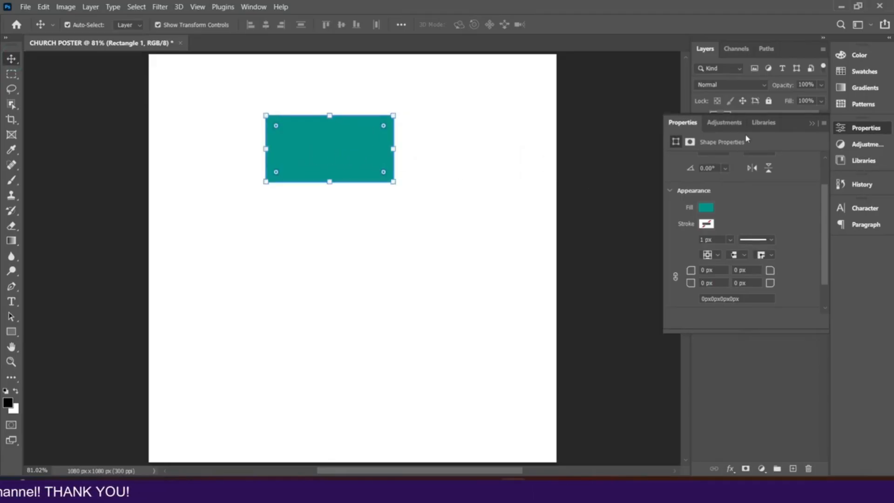
click(811, 122)
drag(318, 152, 287, 137)
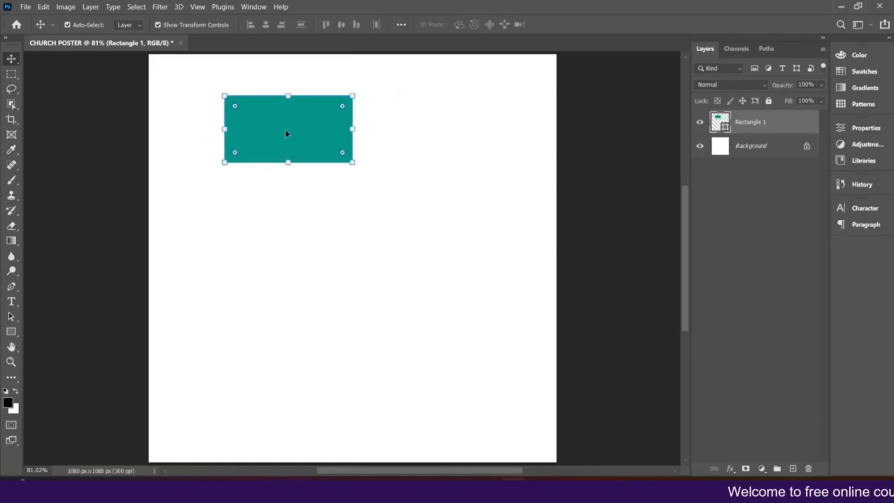
- Select the Background layer, reselect the teal rectangle and move it to the upper centre of the canvas
click(753, 146)
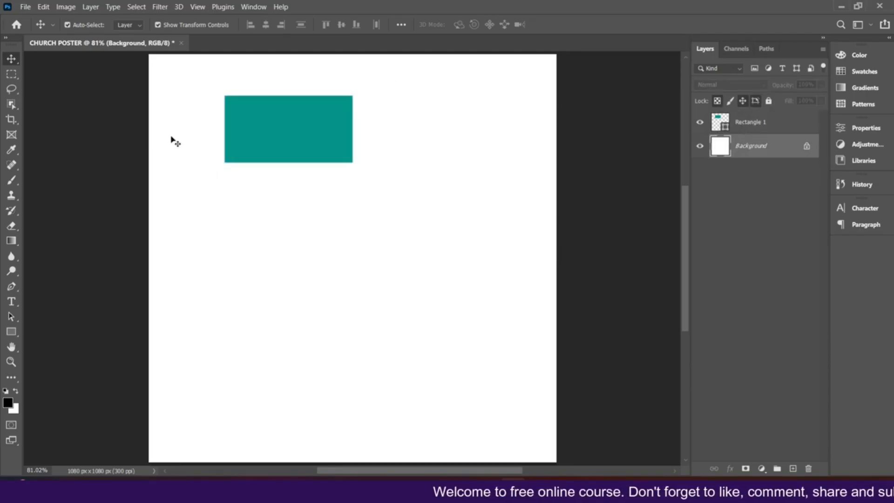
click(263, 144)
drag(332, 132, 308, 139)
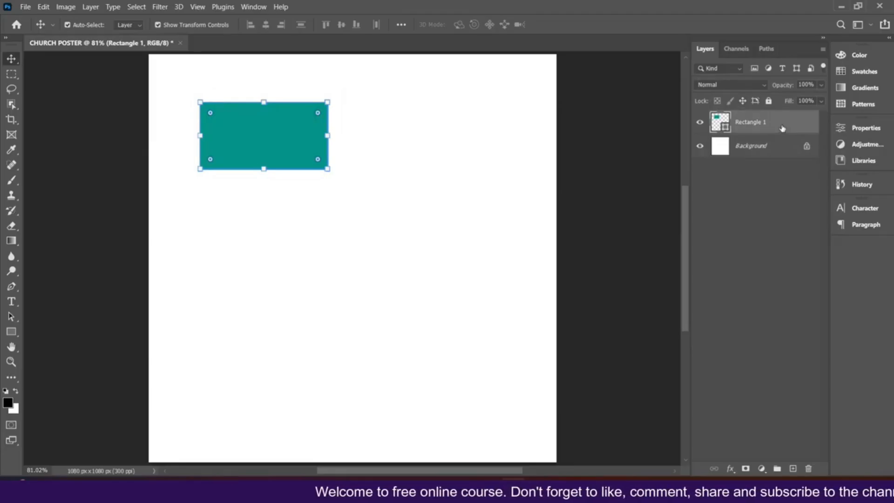
drag(242, 130, 253, 134)
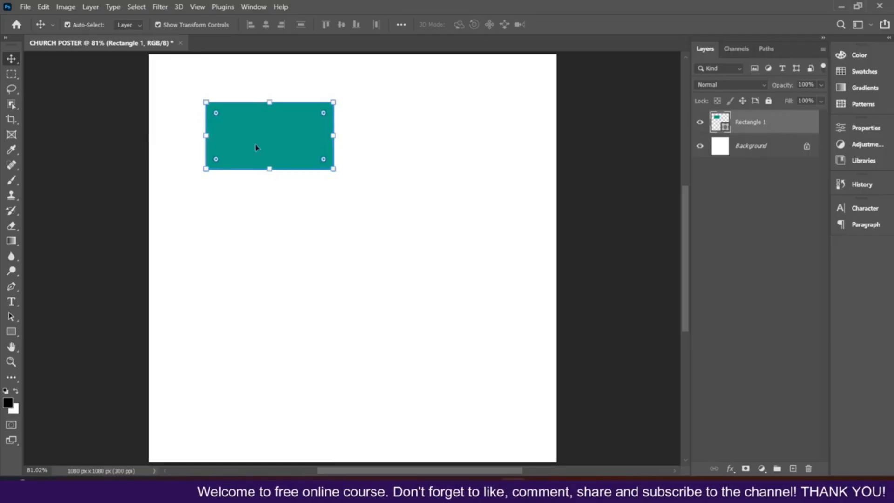
drag(277, 136, 348, 132)
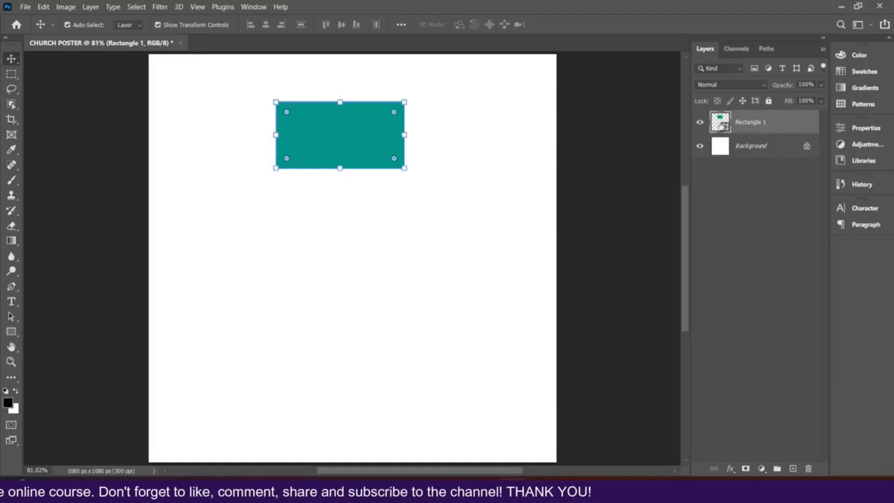
- Change the rectangle's fill colour from its layer thumbnail to purple 8c0798
double_click(721, 124)
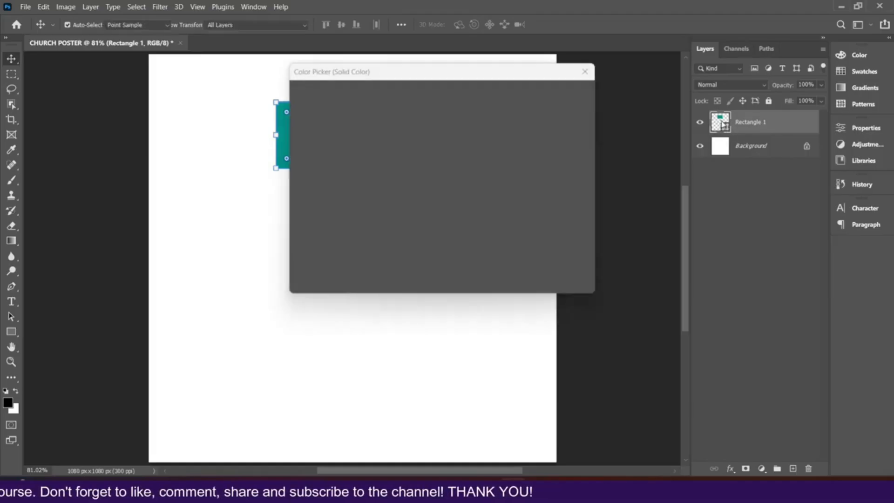
drag(407, 70, 598, 73)
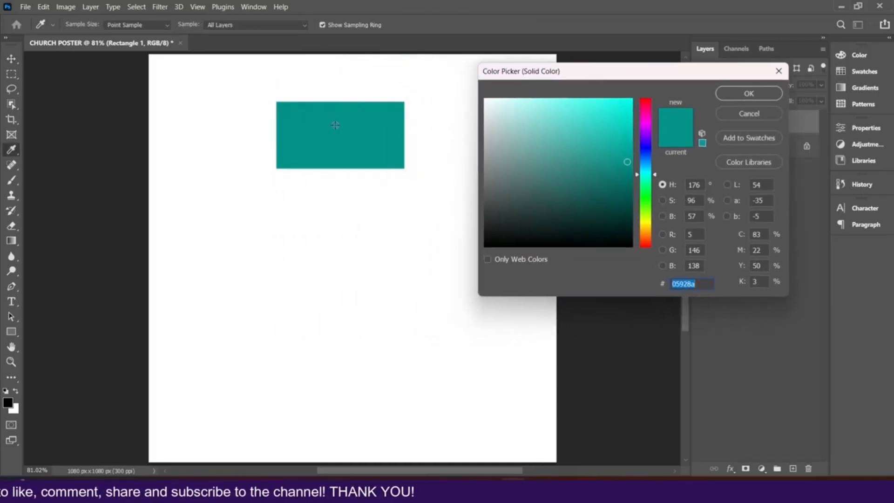
mouse_move(650, 149)
mouse_down()
mouse_move(642, 152)
mouse_move(650, 135)
mouse_move(554, 131)
mouse_move(599, 164)
mouse_move(618, 165)
mouse_move(629, 184)
mouse_move(626, 158)
mouse_up()
click(619, 196)
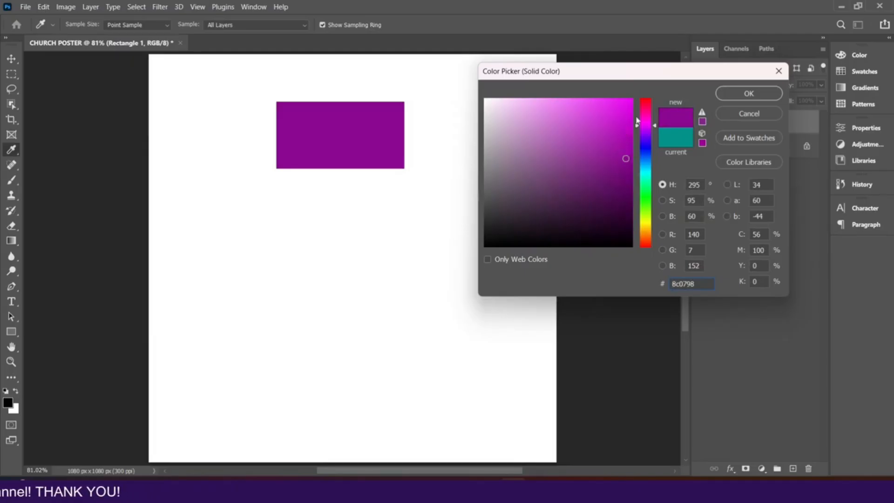
click(739, 93)
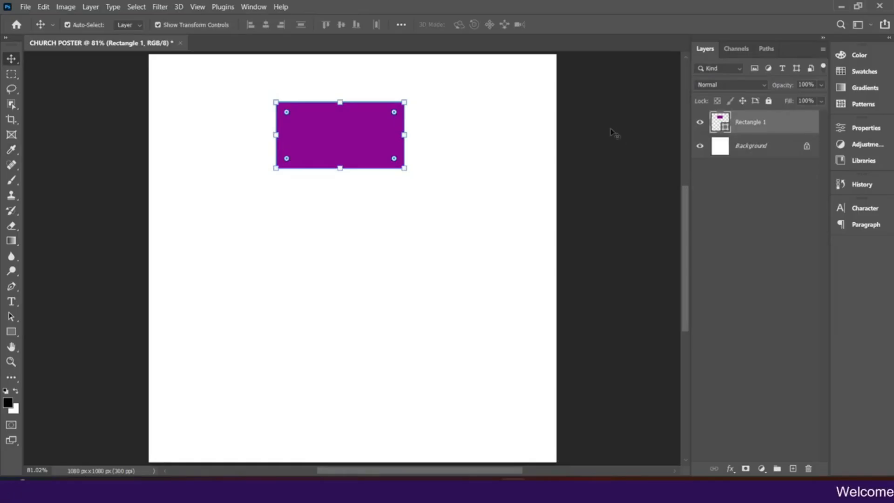
- Move the purple rectangle to about X 216 px and Y 141 px in the canvas's upper-left area and deselect it
drag(310, 140, 259, 141)
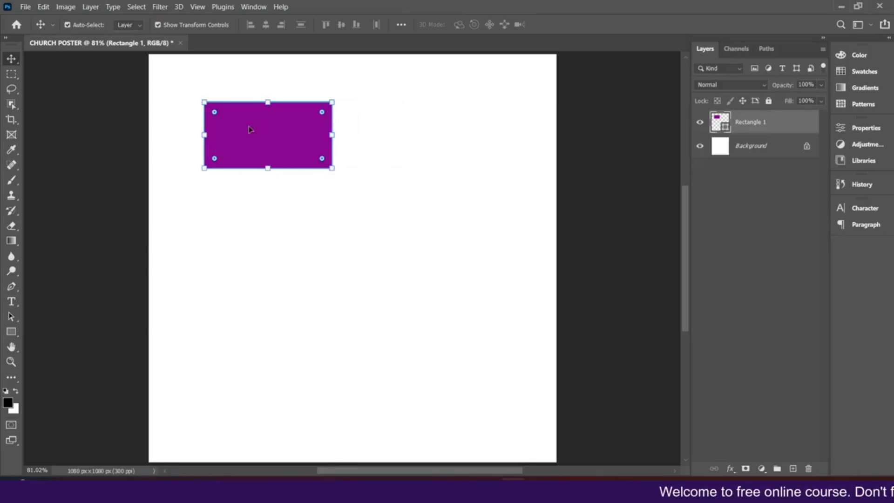
drag(247, 130, 295, 145)
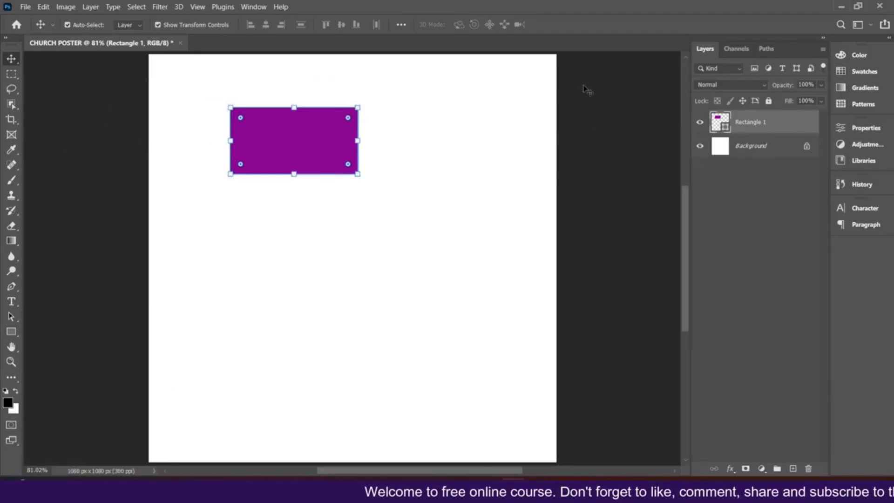
click(597, 89)
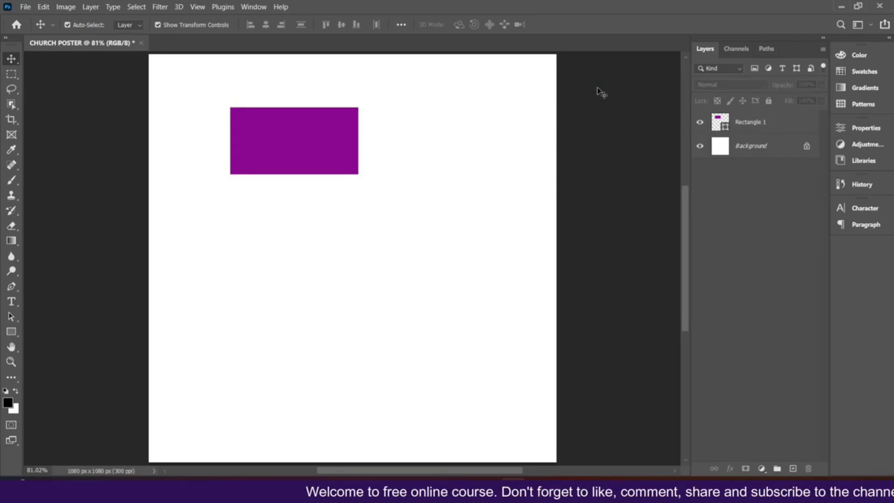
- Choose the Ellipse tool and set its fill colour to dark green 126202
click(12, 332)
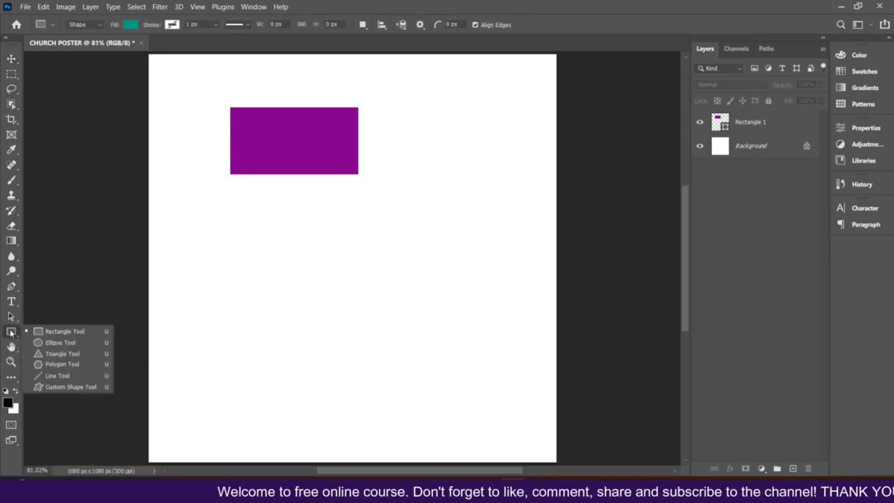
click(61, 343)
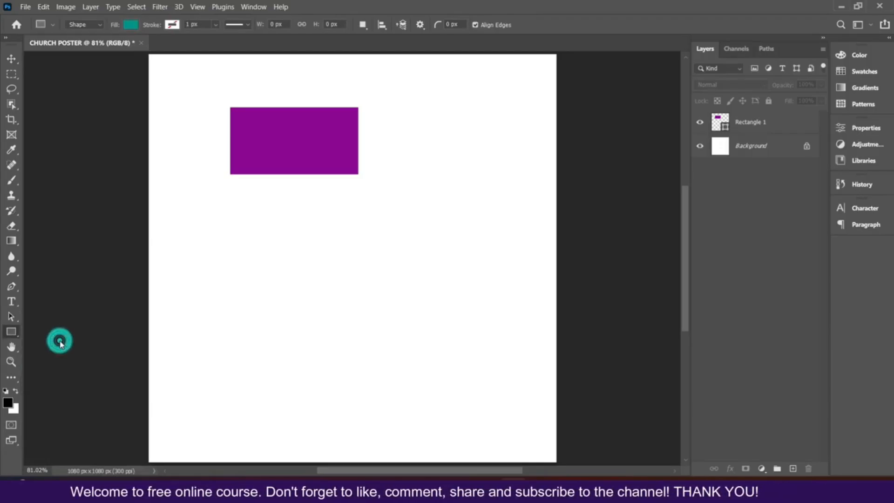
click(130, 25)
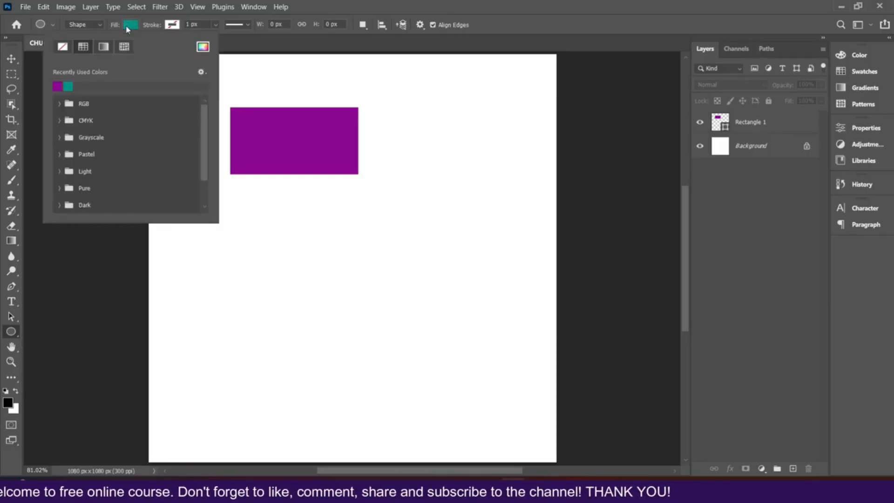
click(203, 46)
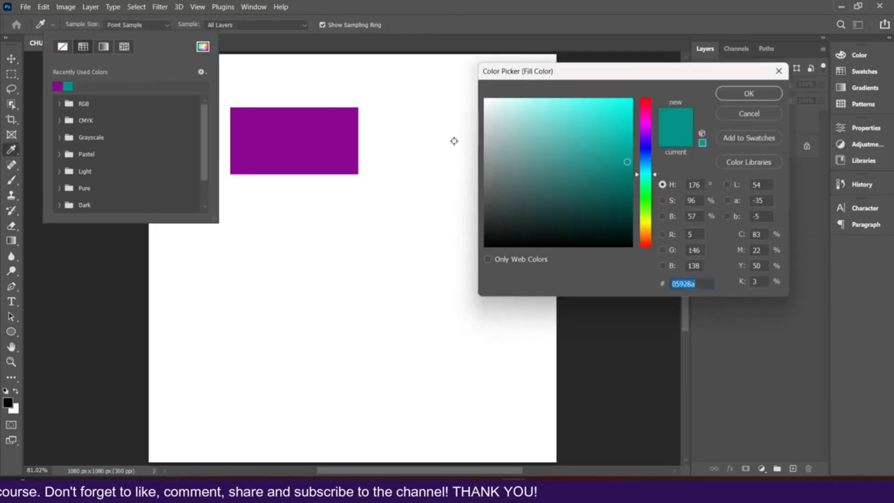
click(645, 201)
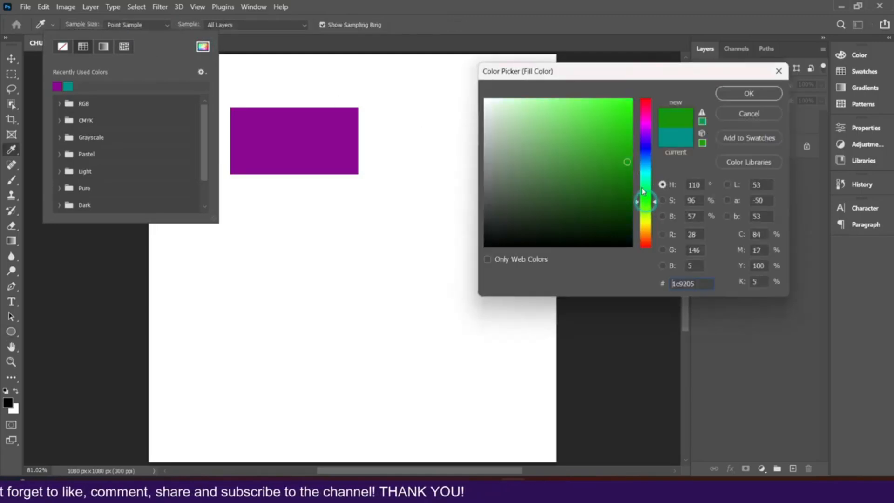
click(630, 189)
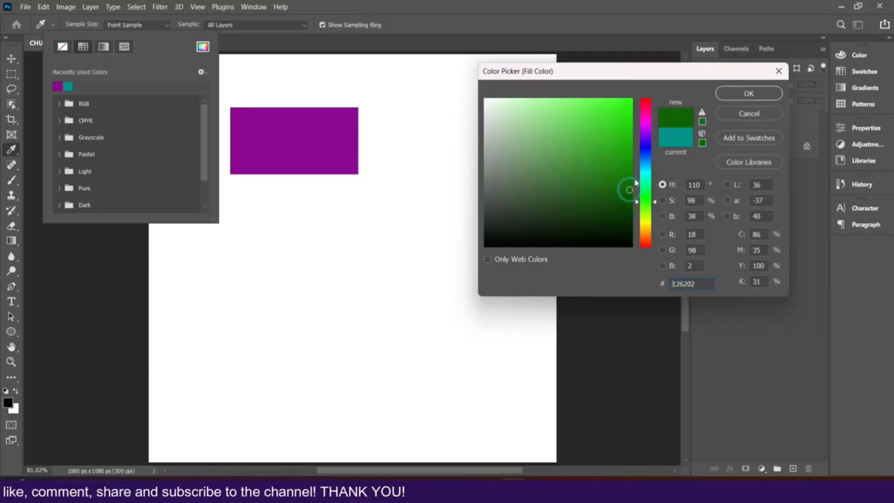
click(732, 96)
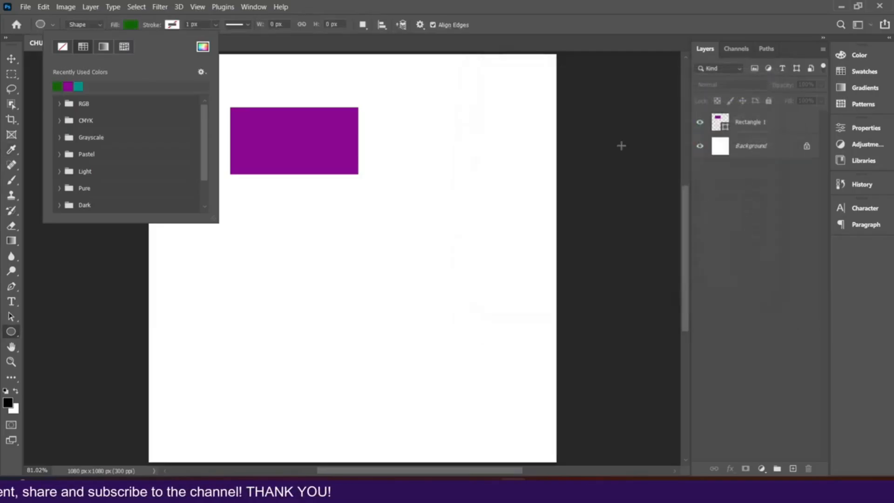
- Draw a trial ellipse to the right of the purple rectangle, undo it and collapse the shape properties
click(401, 130)
drag(401, 130, 480, 221)
key(ctrl+z)
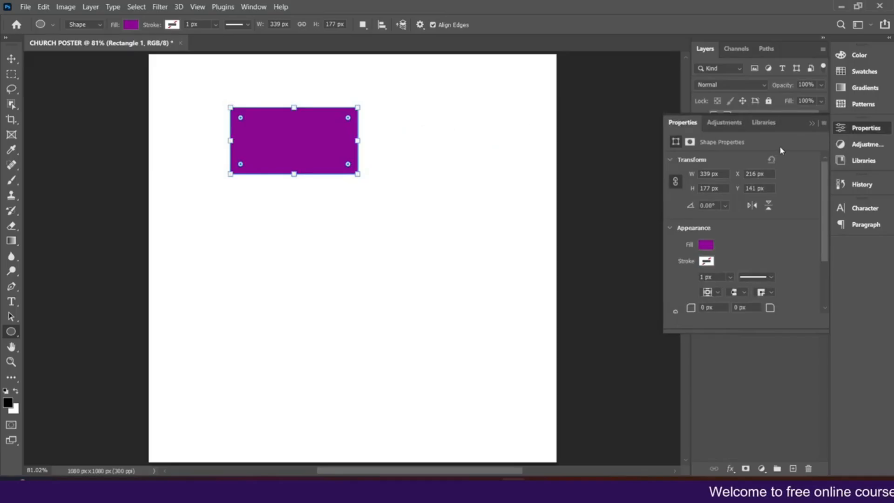
click(811, 123)
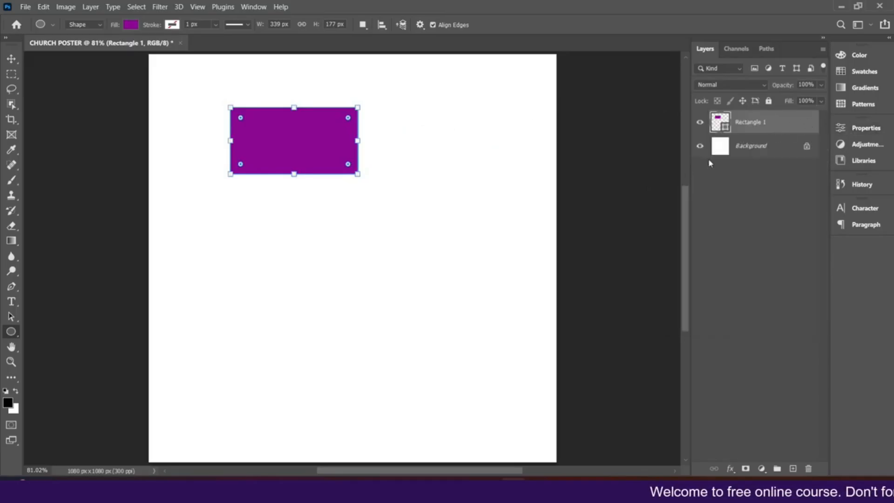
- Draw a purple ellipse about 238 px wide and 225 px high beside the rectangle and undo it
drag(424, 116, 513, 200)
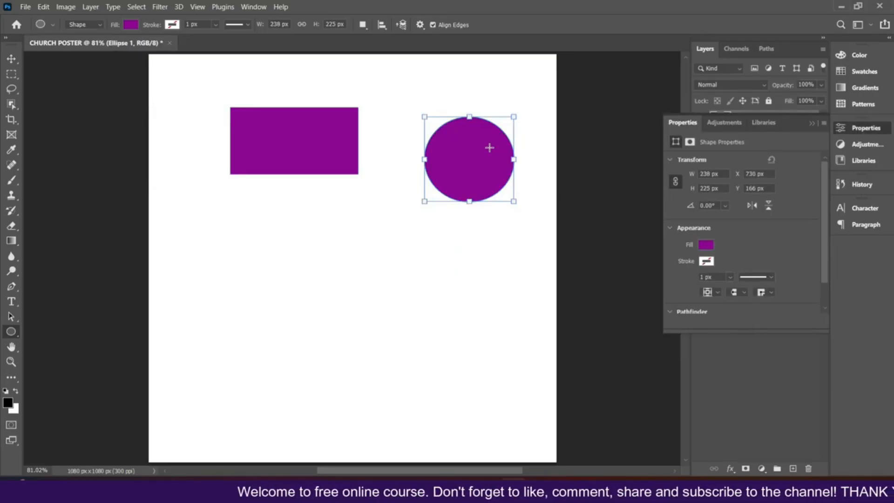
key(ctrl+z)
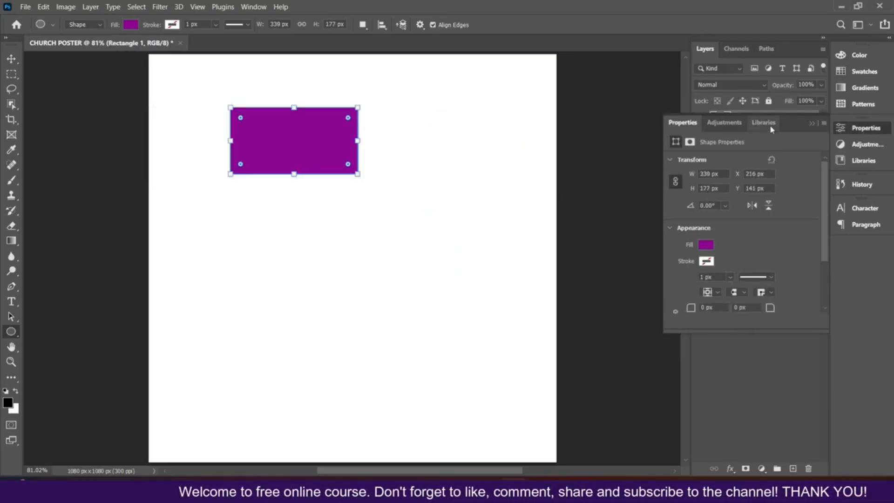
click(812, 124)
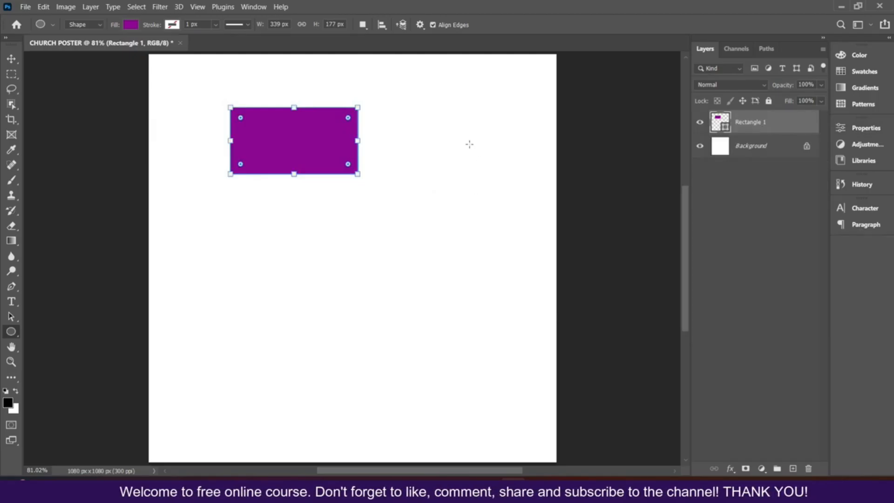
- Draw a perfect circle about 239 px across on the rectangle's own layer and delete it
drag(417, 128, 509, 283)
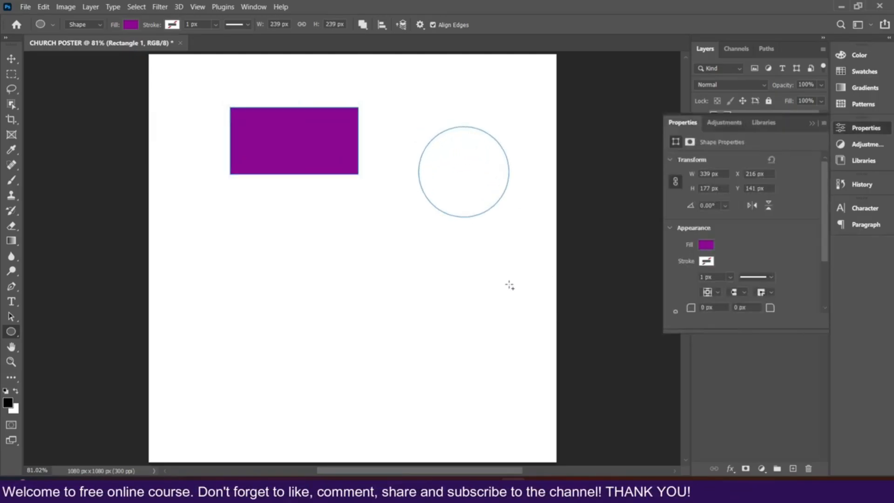
click(815, 124)
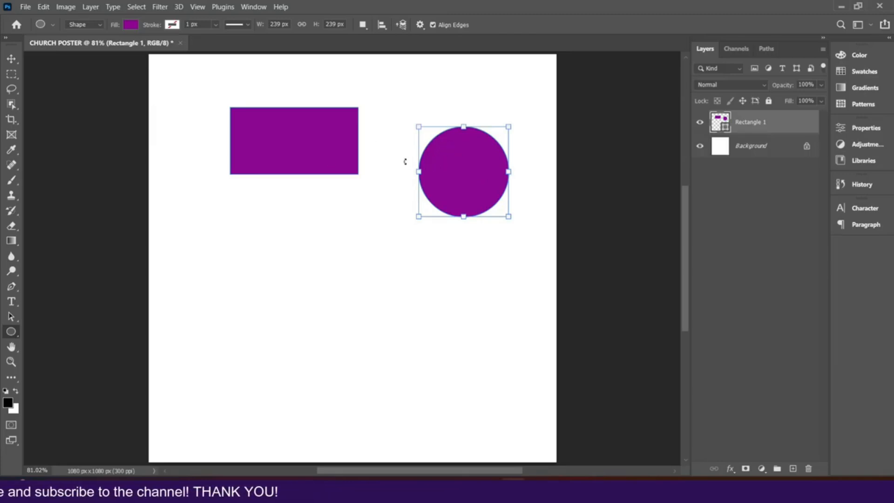
key(Delete)
click(435, 192)
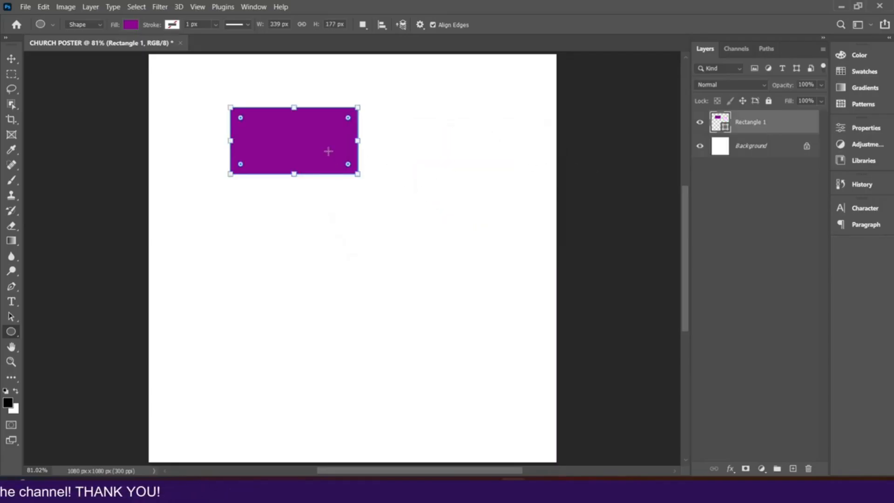
- Draw a trial purple circle about 214 px across on the rectangle's own layer and undo it
click(749, 150)
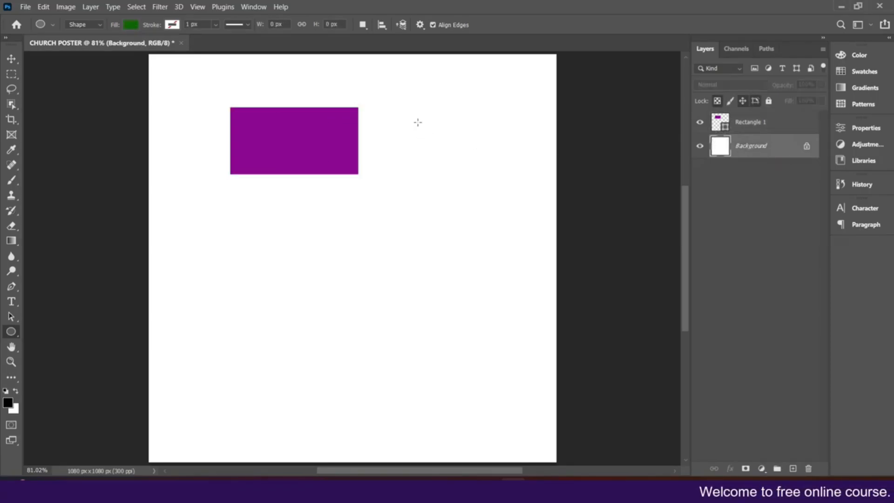
click(746, 129)
drag(428, 135, 509, 259)
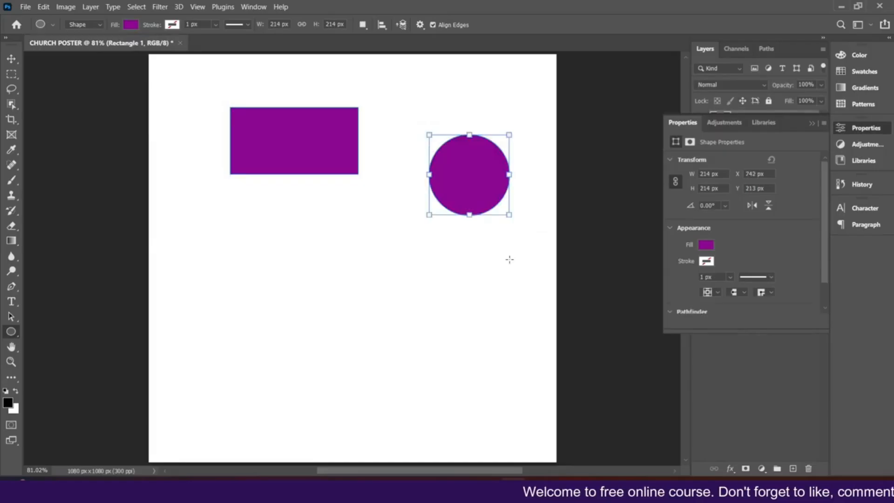
click(811, 125)
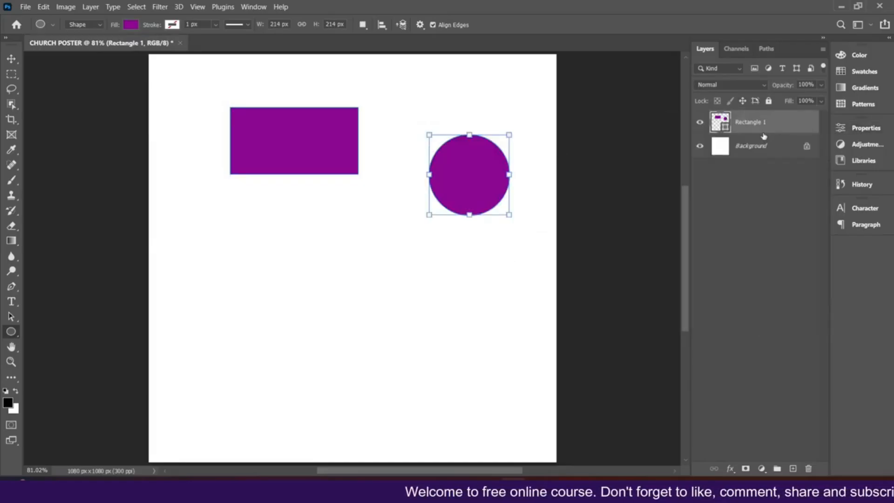
key(ctrl+z)
- Draw a dark green circle about 247 px across on its own layer beside the purple rectangle
click(742, 144)
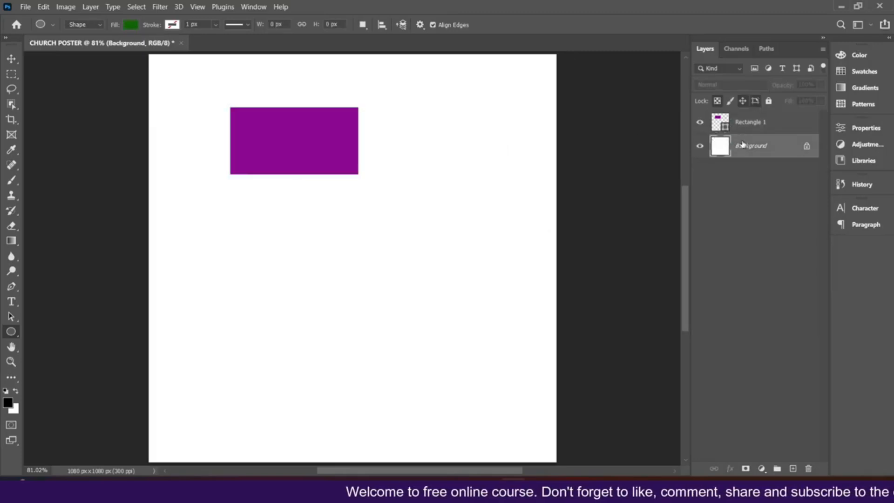
drag(418, 109, 512, 235)
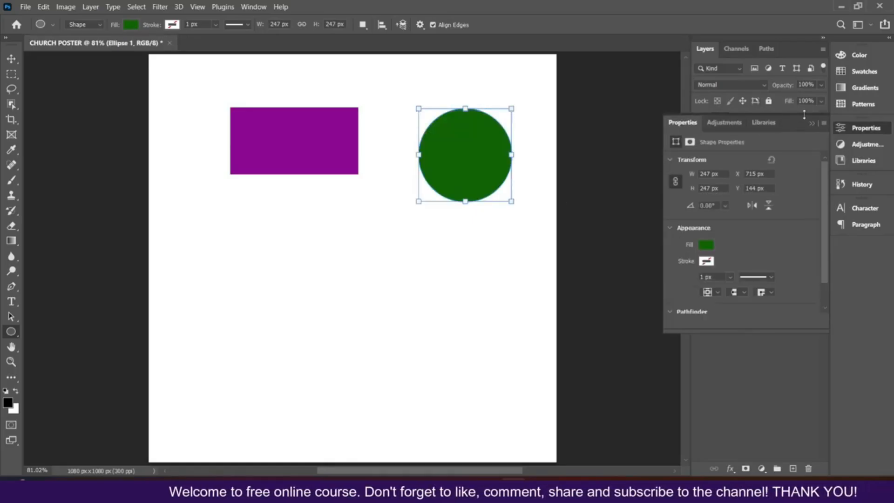
click(812, 124)
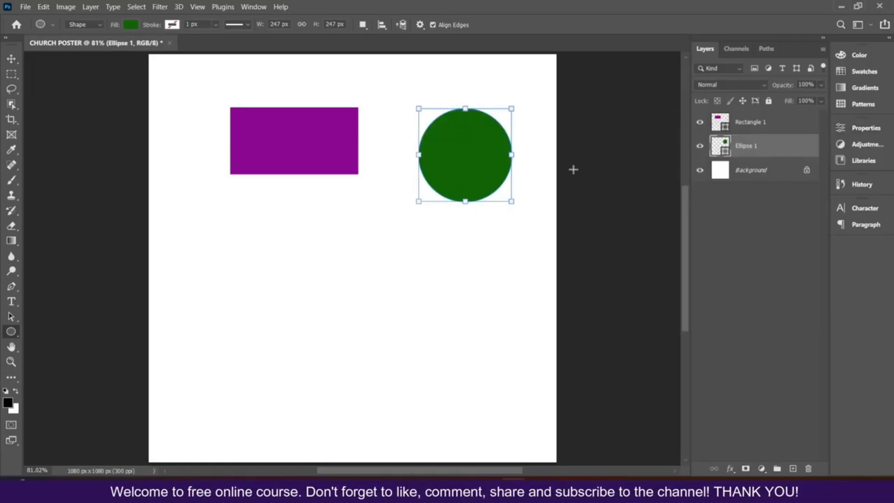
- Keep the circle's fill colour at 126202 and move the circle slightly up and closer to the rectangle
double_click(725, 148)
drag(507, 83, 617, 125)
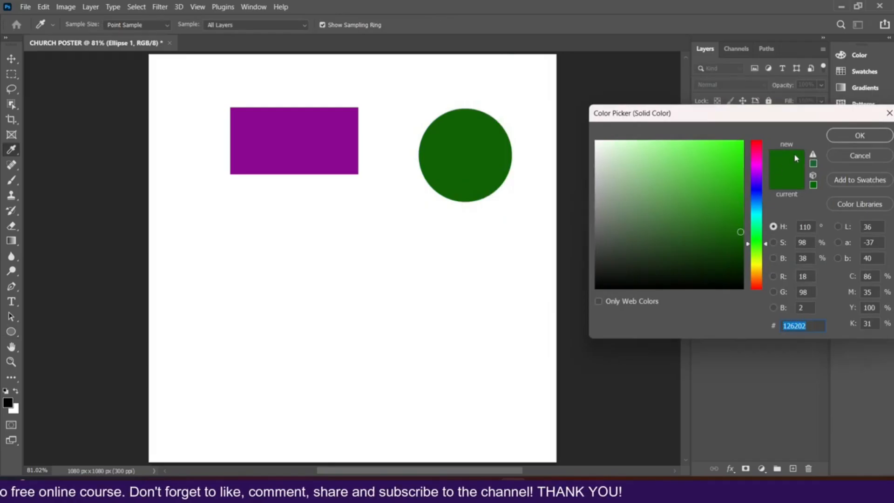
click(835, 139)
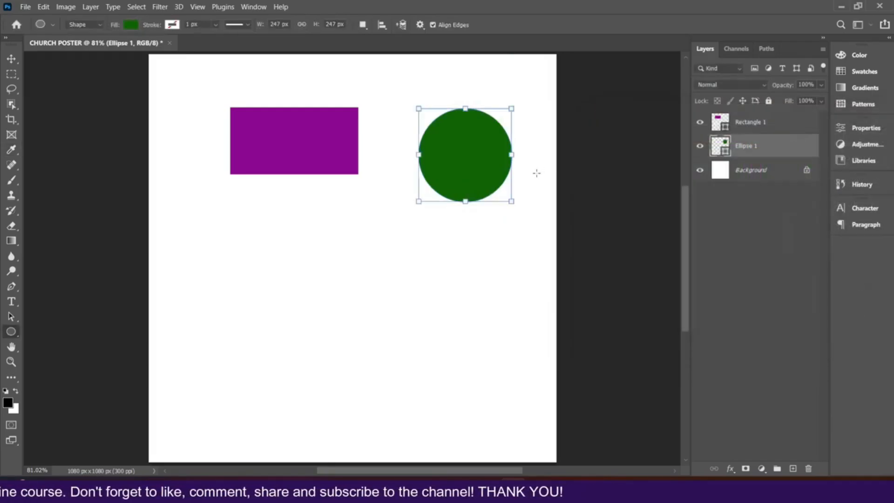
click(12, 57)
mouse_move(456, 154)
mouse_down()
mouse_move(449, 133)
mouse_move(444, 146)
mouse_up()
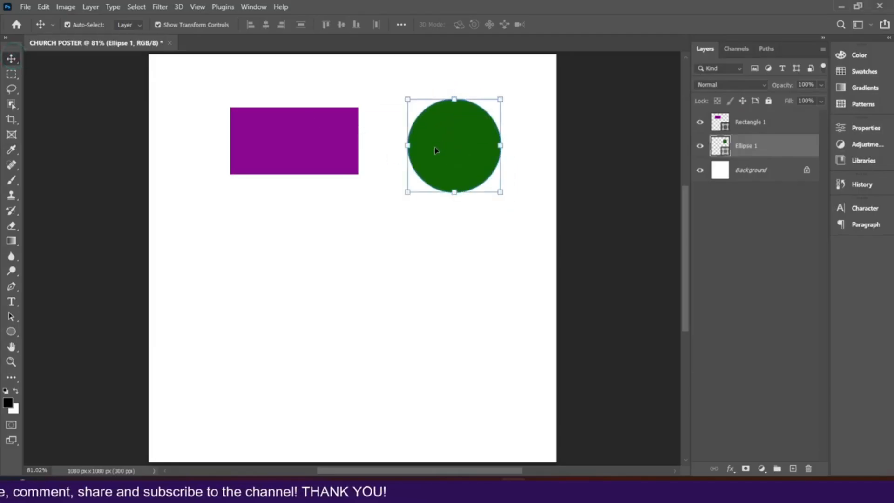
- Draw a 5-sided polygon about 250 px wide and 238 px high on a new layer below the purple rectangle
click(12, 334)
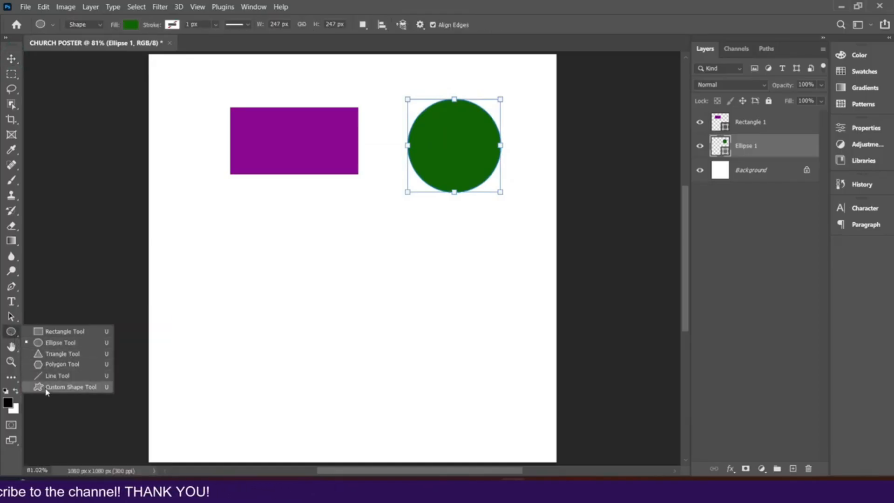
click(46, 364)
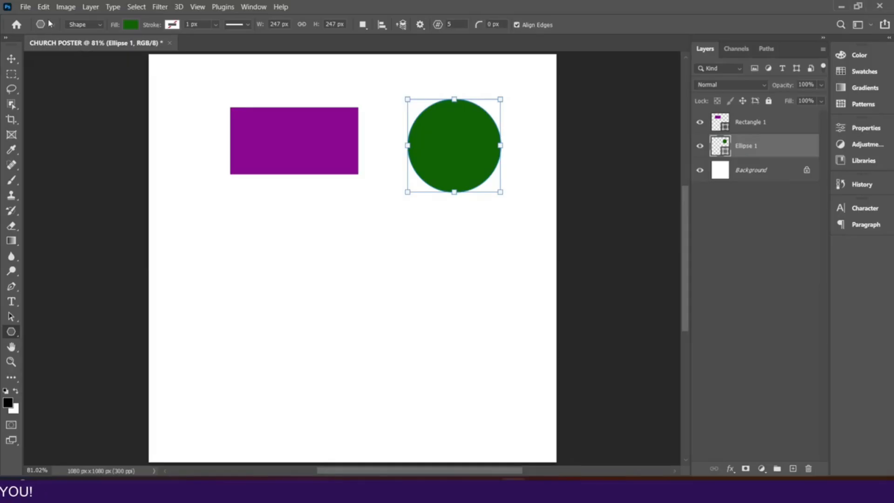
click(455, 24)
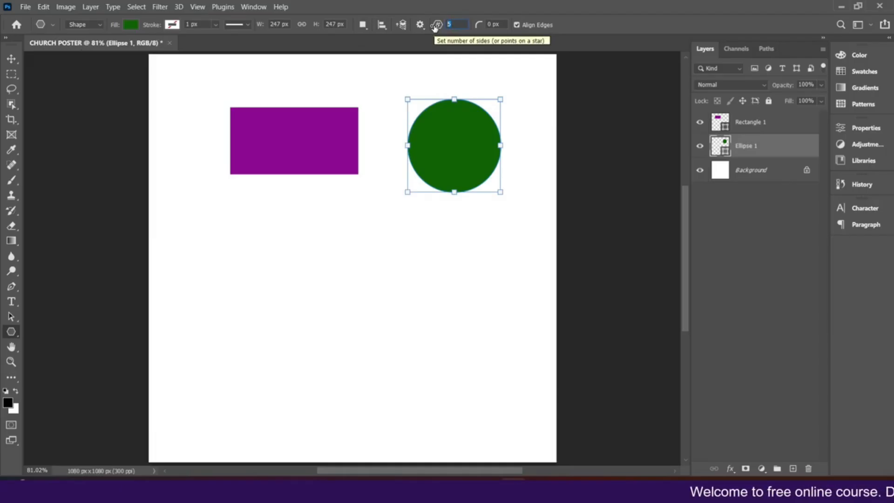
text(4)
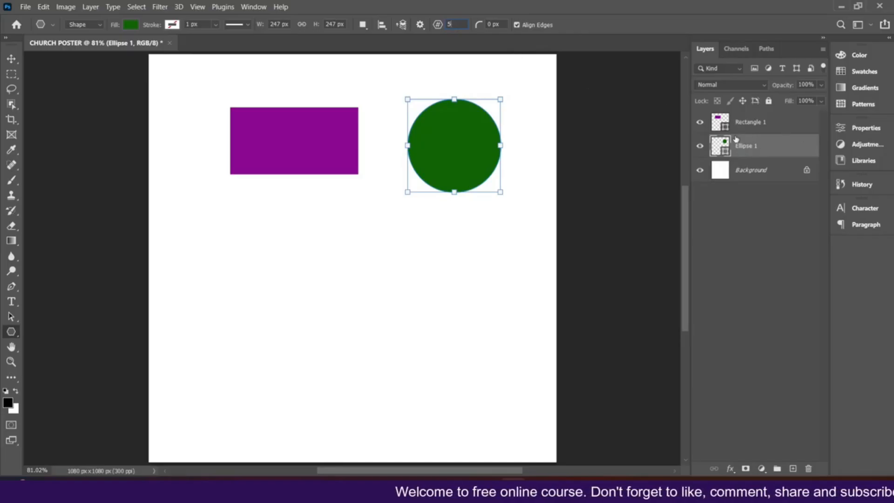
click(756, 176)
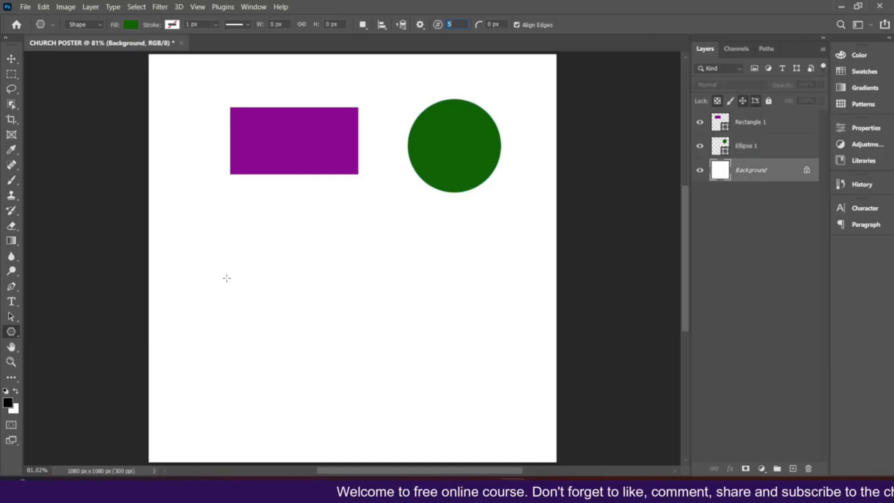
drag(227, 237, 323, 373)
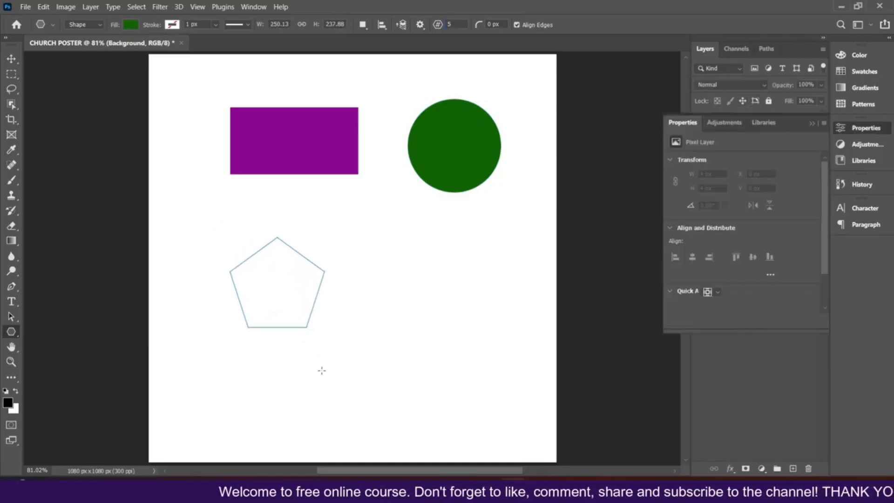
click(812, 123)
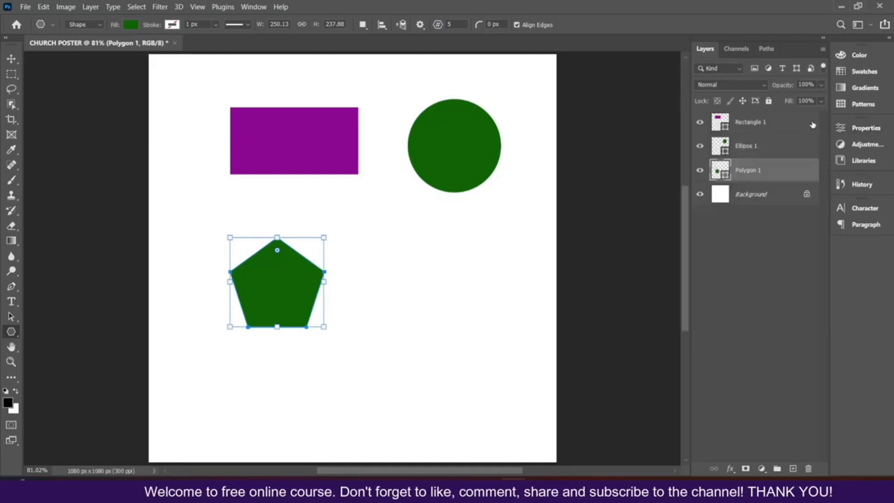
- Change the pentagon's fill colour to teal green 026246
double_click(718, 172)
click(749, 226)
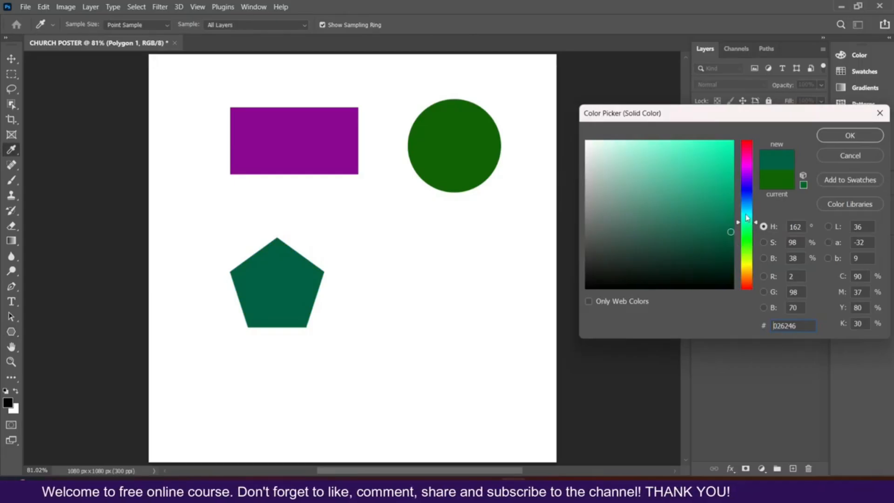
click(849, 135)
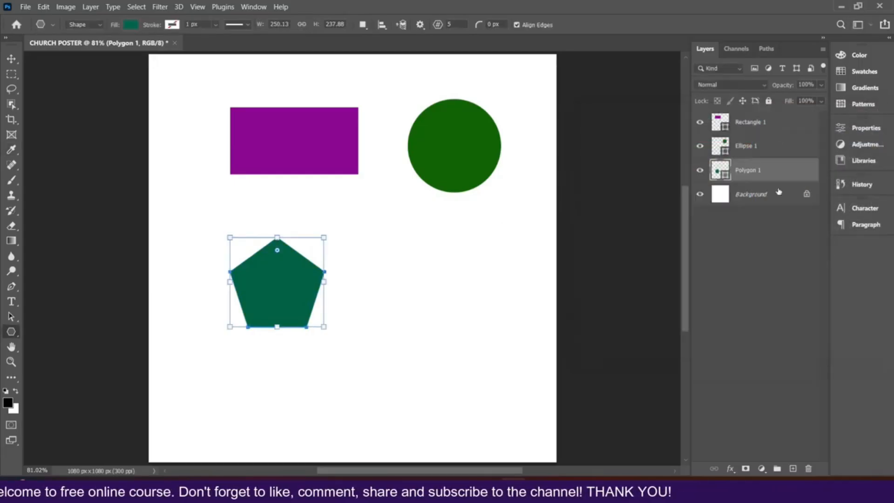
- Draw a dark green triangle about 236 px wide and 204 px high beside the pentagon and scale it to about 131%
click(765, 194)
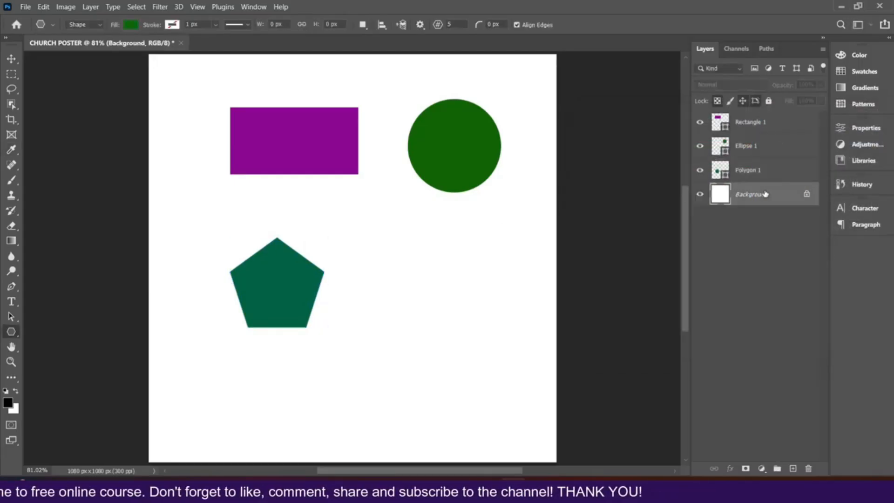
right_click(11, 331)
click(54, 354)
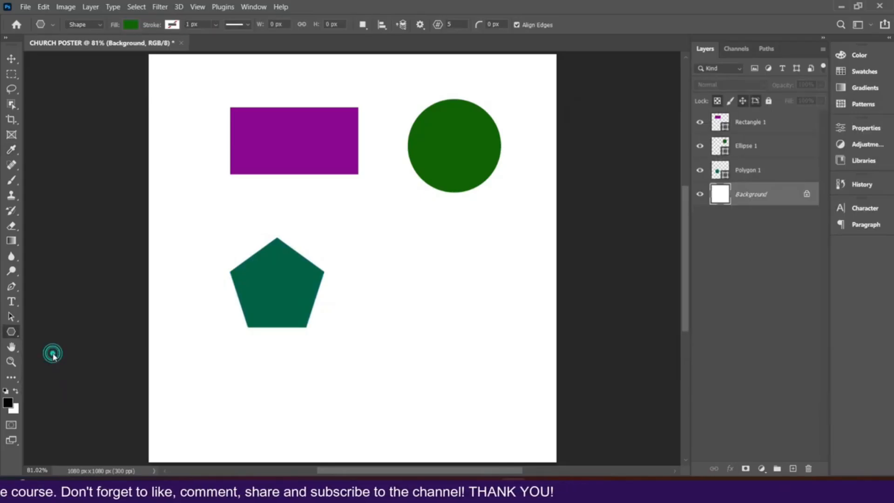
drag(398, 233, 493, 435)
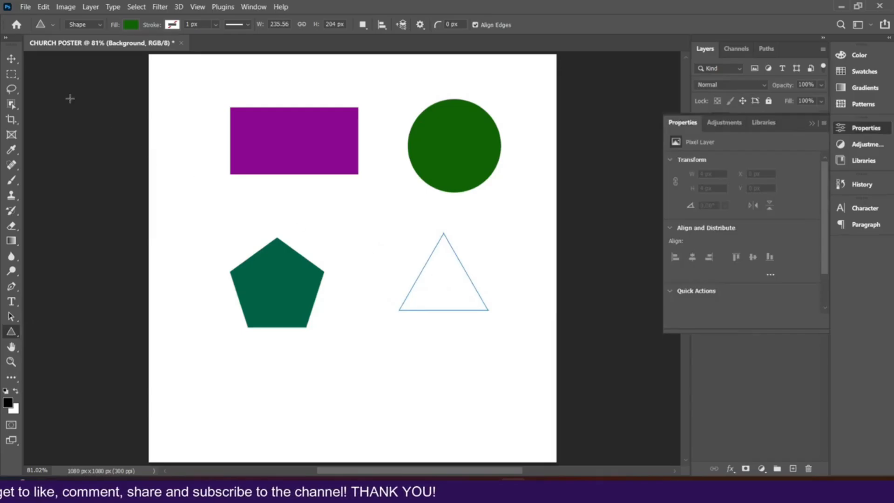
key(v)
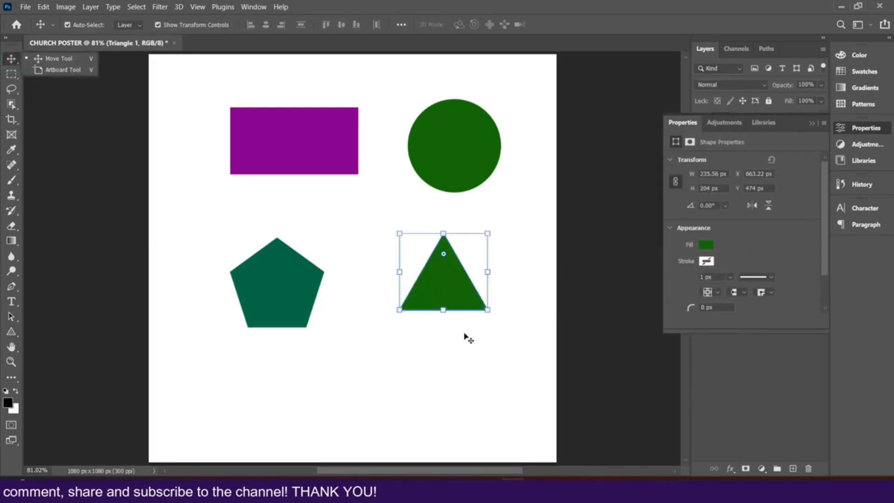
drag(398, 310, 371, 333)
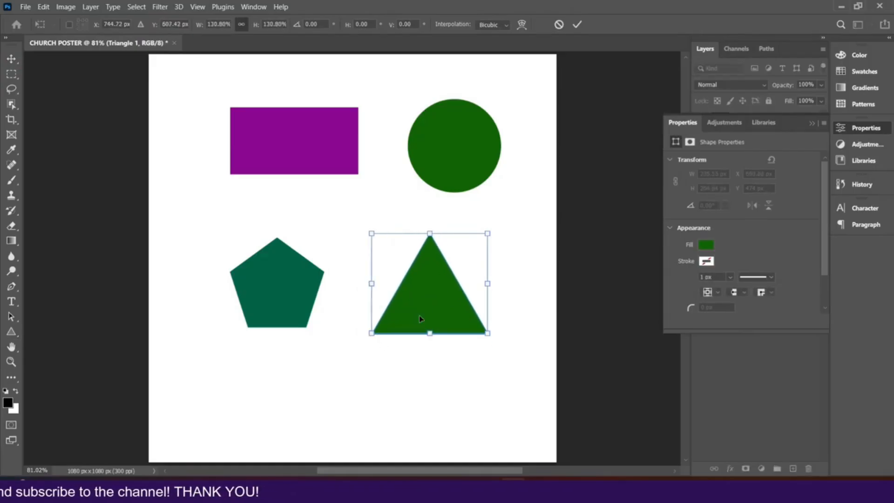
- Enlarge the pentagon proportionally to about 307 px wide and 292 px high and apply the transformation
click(295, 296)
click(228, 228)
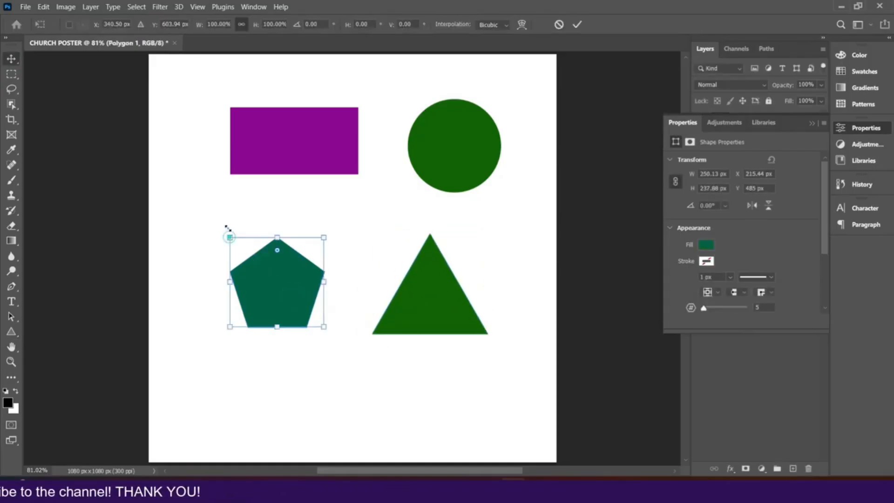
drag(228, 229, 207, 209)
double_click(255, 245)
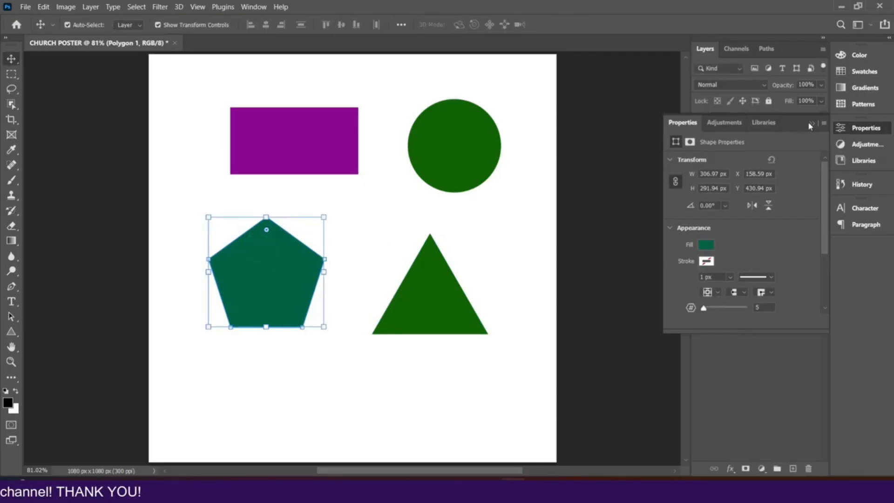
click(810, 124)
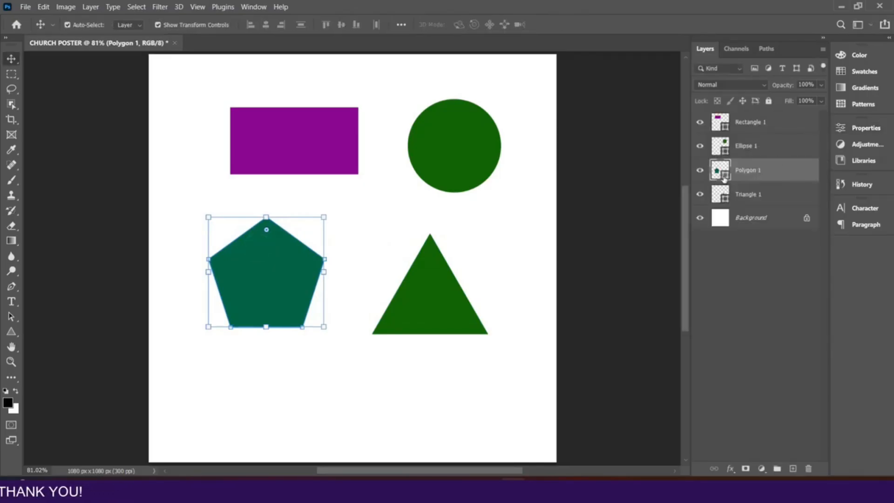
- Line up the triangle's base with the pentagon's base and change the triangle's fill to golden brown
mouse_move(432, 291)
mouse_down()
mouse_move(448, 278)
mouse_move(448, 288)
mouse_up()
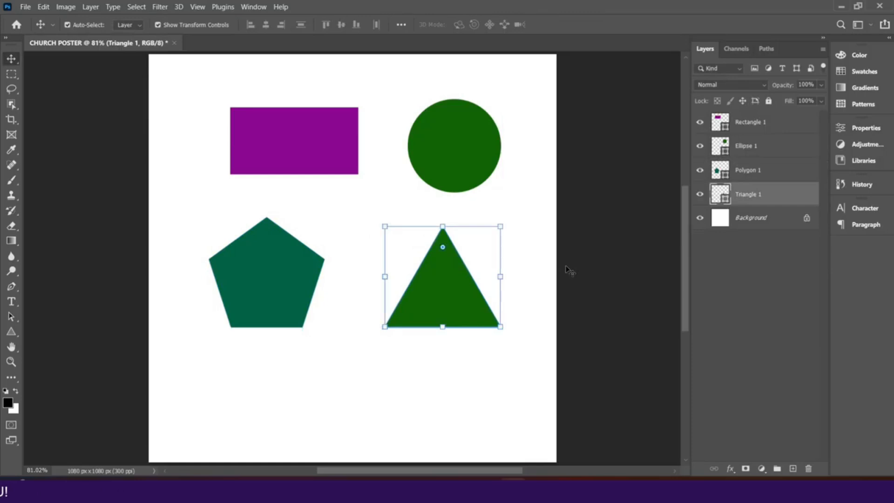
double_click(723, 199)
click(750, 276)
drag(723, 178, 726, 198)
click(836, 136)
- Reposition the triangle closer to the pentagon and move its layer to the top of the layer stack
key(v)
drag(418, 291, 409, 285)
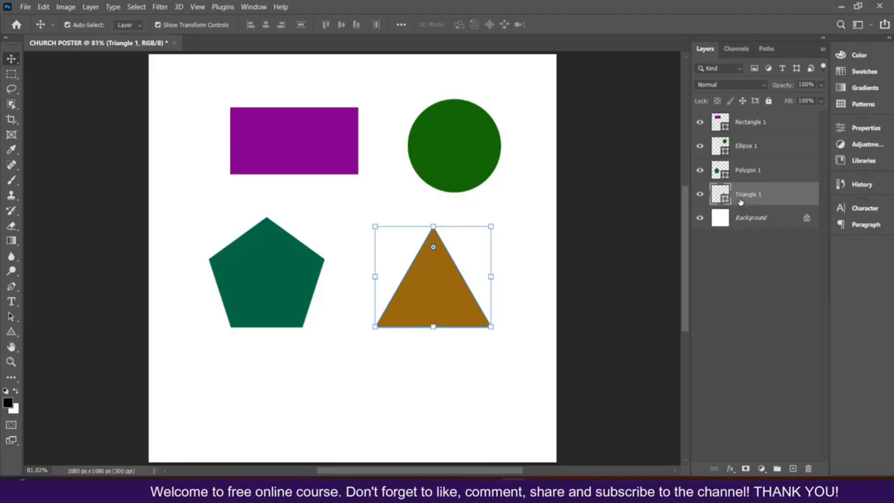
mouse_move(437, 308)
mouse_down()
mouse_move(461, 167)
mouse_move(271, 158)
mouse_move(214, 301)
mouse_move(269, 310)
mouse_move(482, 203)
mouse_move(433, 301)
mouse_up()
drag(770, 195, 744, 121)
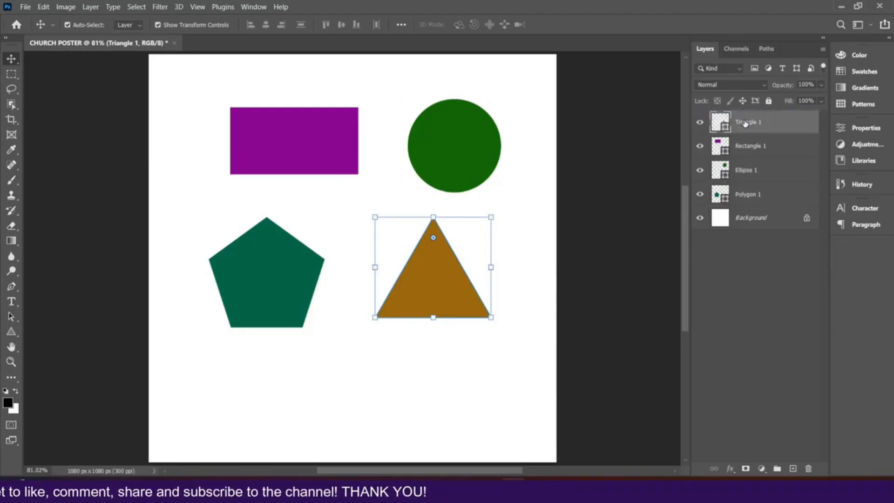
drag(446, 284, 428, 318)
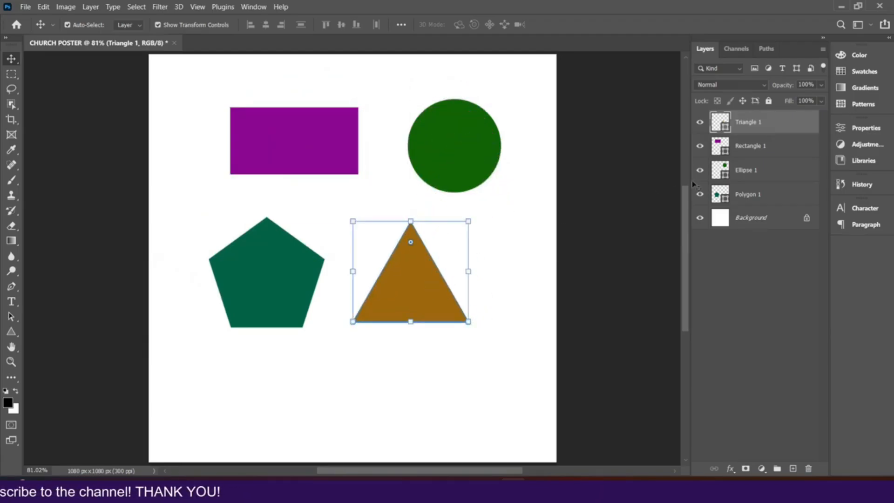
- Bring the green circle's layer to the top while it overlaps the triangle, and move the circle back beside the purple rectangle
click(748, 176)
drag(428, 136, 412, 266)
drag(750, 171, 753, 113)
drag(377, 280, 436, 154)
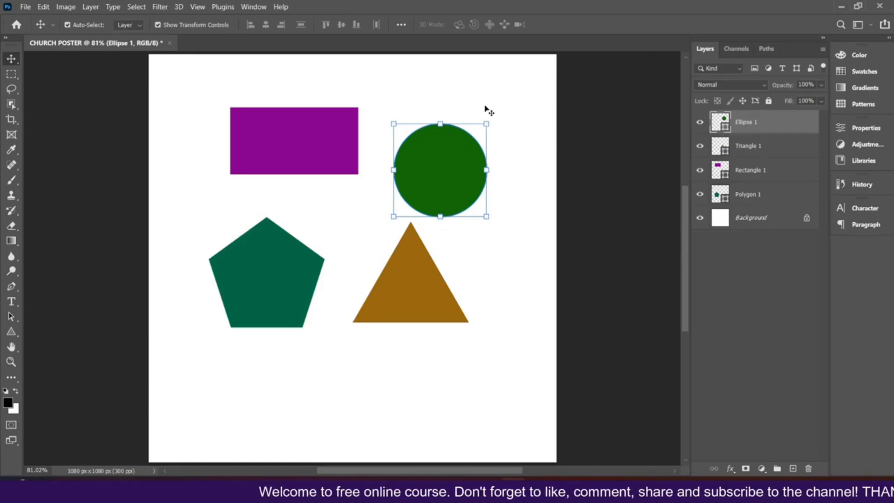
drag(445, 166, 444, 135)
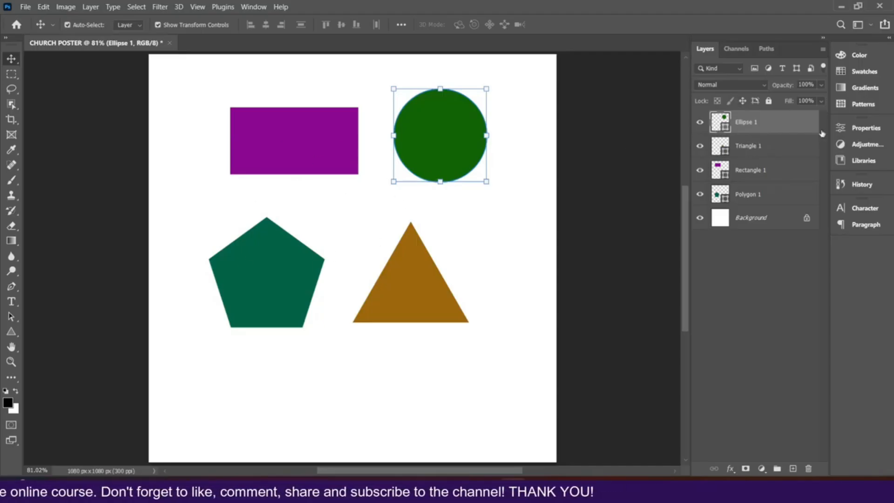
- Select the Ellipse 1, Triangle 1, Rectangle 1 and Polygon 1 layers together
ctrl+click(756, 153)
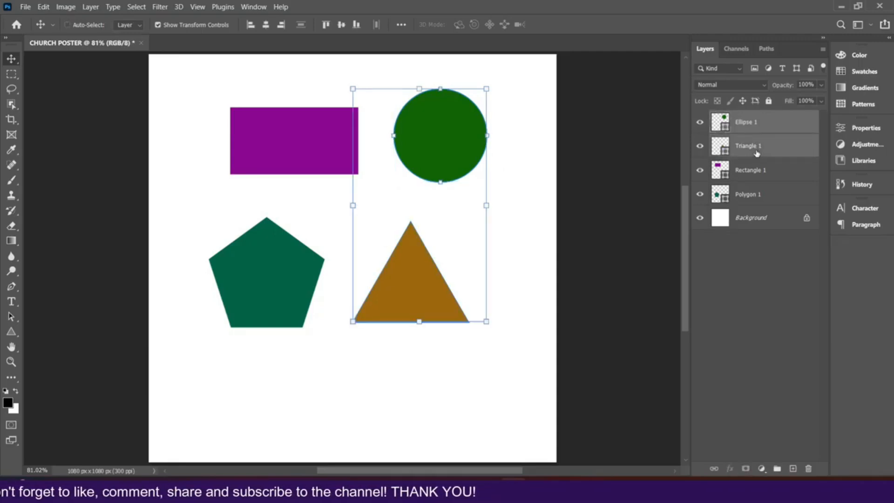
ctrl+click(755, 178)
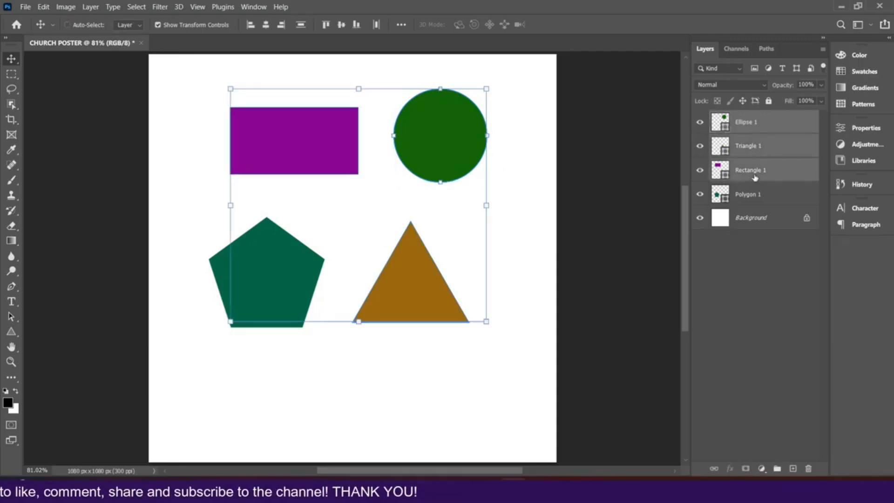
ctrl+click(750, 201)
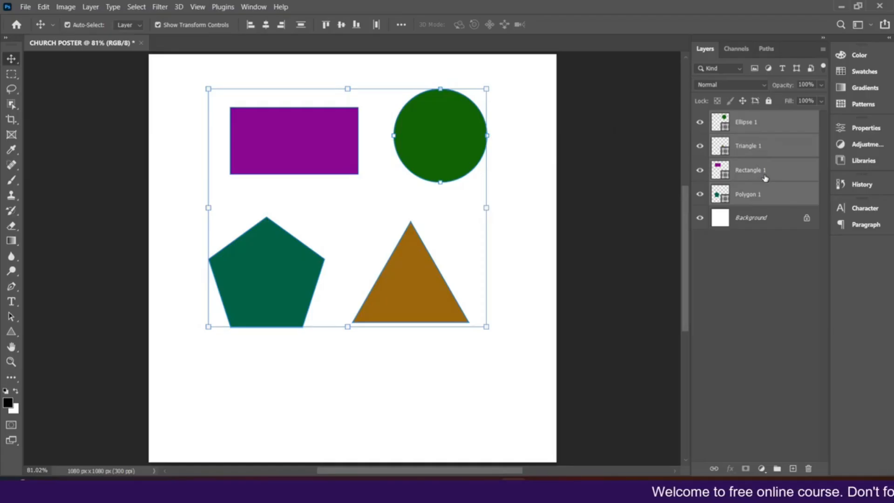
- Group the four selected shape layers and rename the group SHAPES
key(ctrl+g)
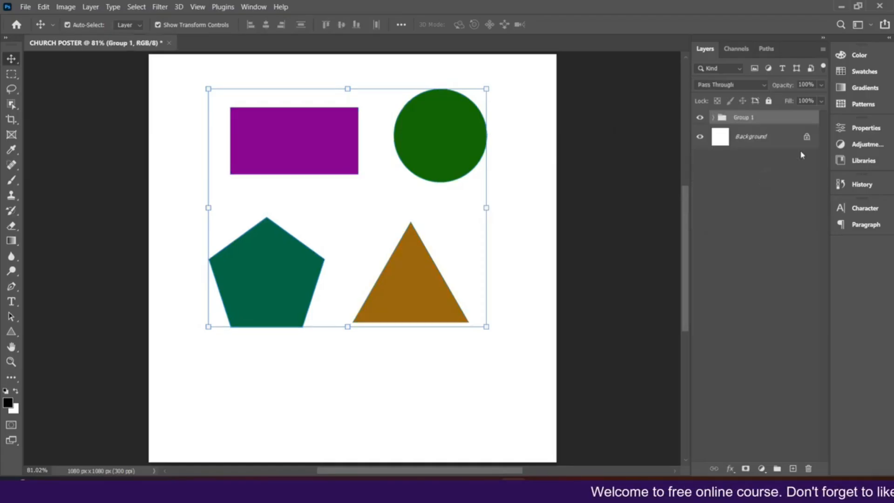
double_click(755, 120)
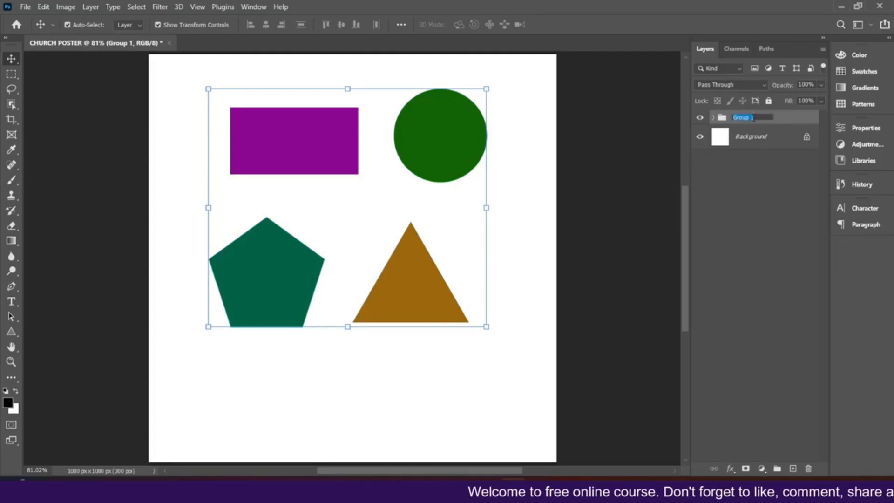
text(SHAPES)
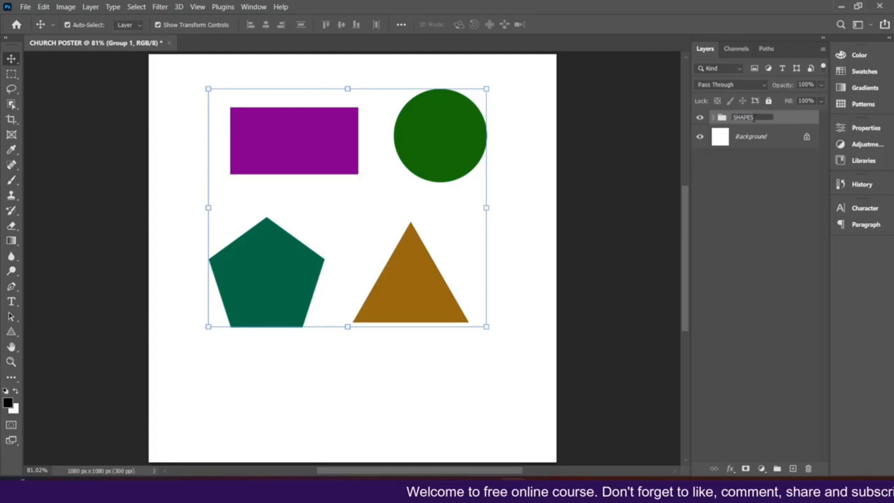
key(Return)
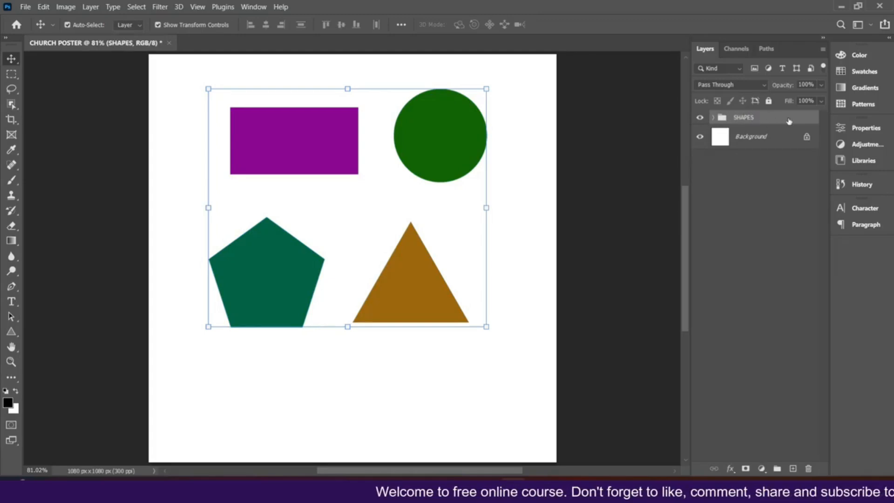
- Hide and reshow the SHAPES group, and lock the group completely
click(700, 118)
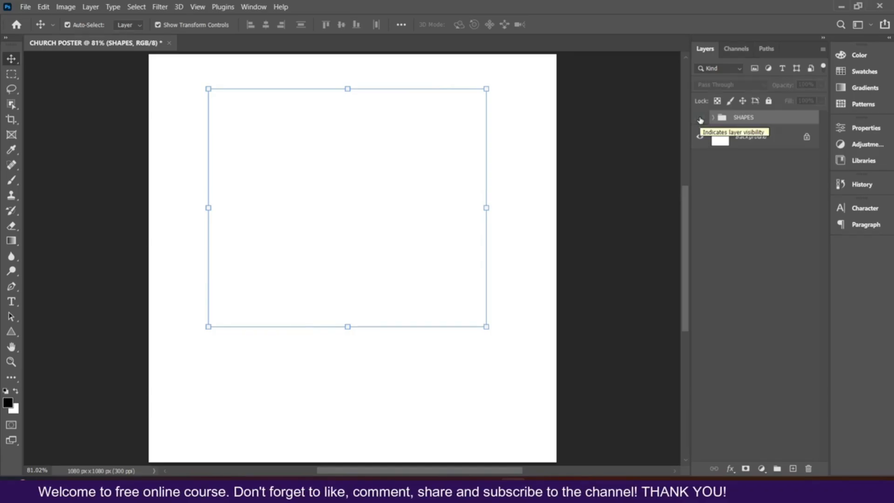
click(700, 118)
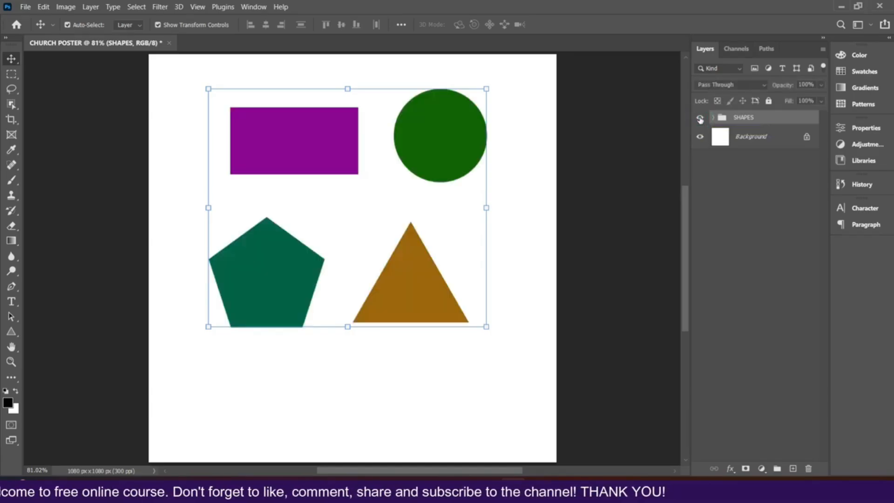
click(769, 101)
- Try to select and move the rectangle, pentagon and circle of the locked SHAPES group on the canvas
click(503, 143)
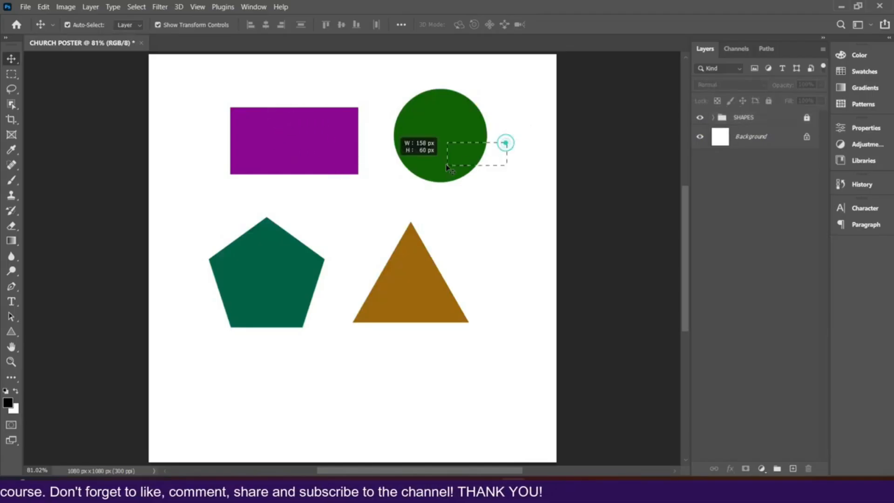
click(312, 169)
click(262, 179)
drag(287, 274, 395, 223)
drag(463, 133, 433, 181)
drag(451, 105, 709, 125)
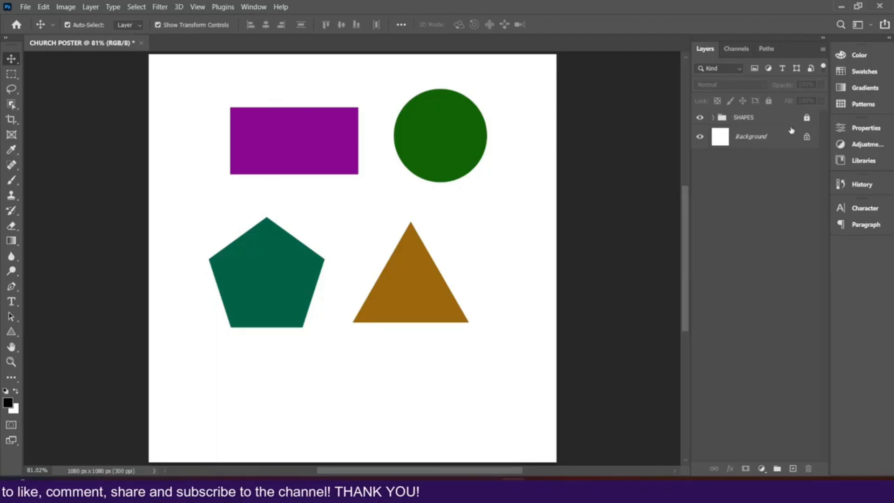
- Toggle the locked SHAPES group's visibility and leave the group hidden
click(699, 119)
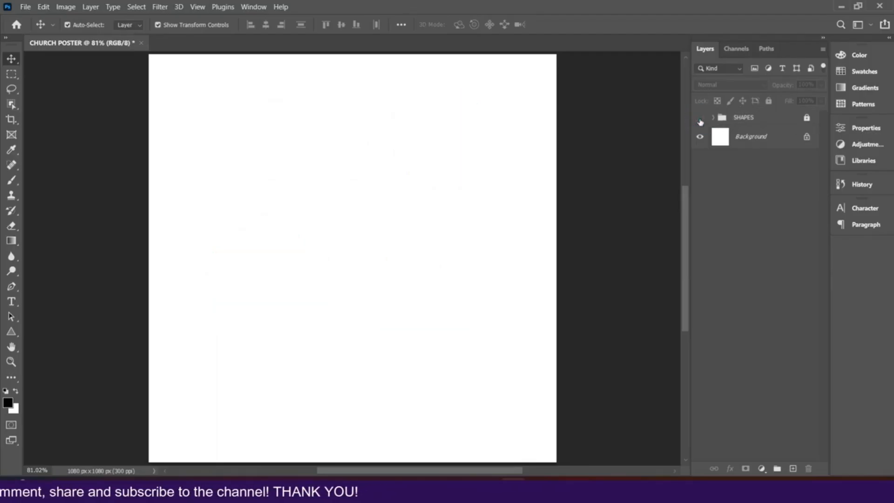
click(700, 120)
click(699, 120)
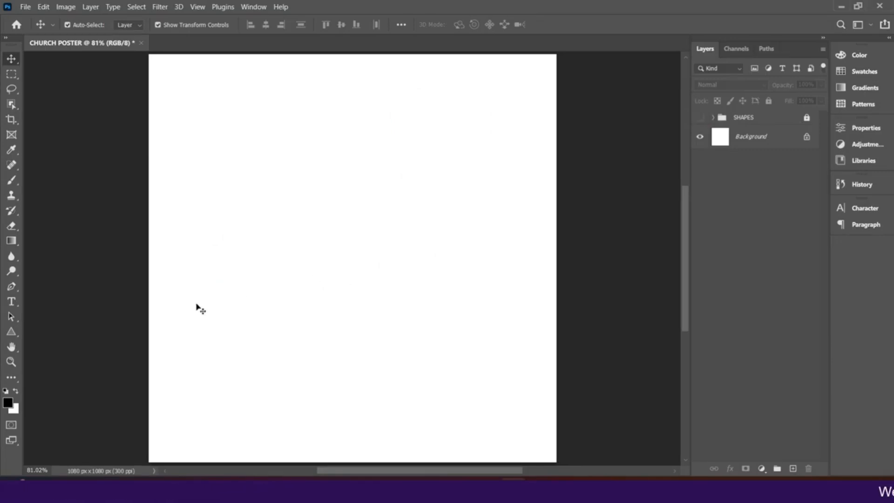
- Activate the Horizontal Type tool and set its font to Microsoft PhagsPa in the Bold style
click(12, 303)
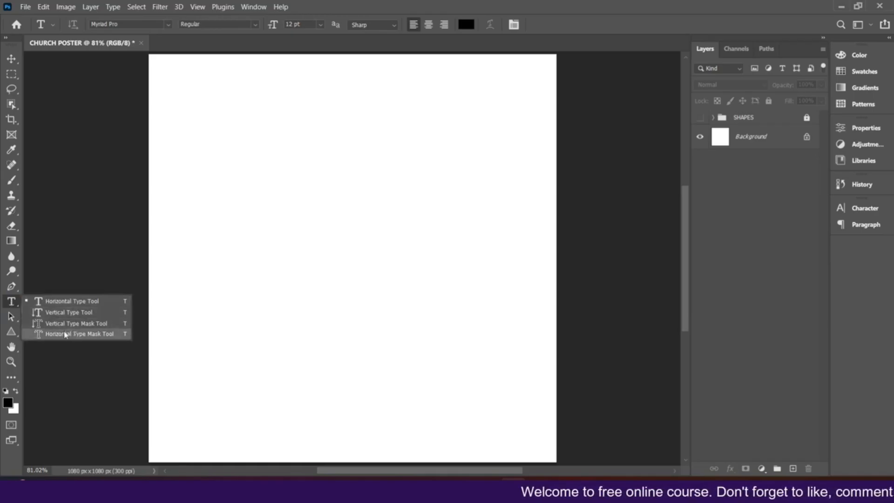
click(50, 301)
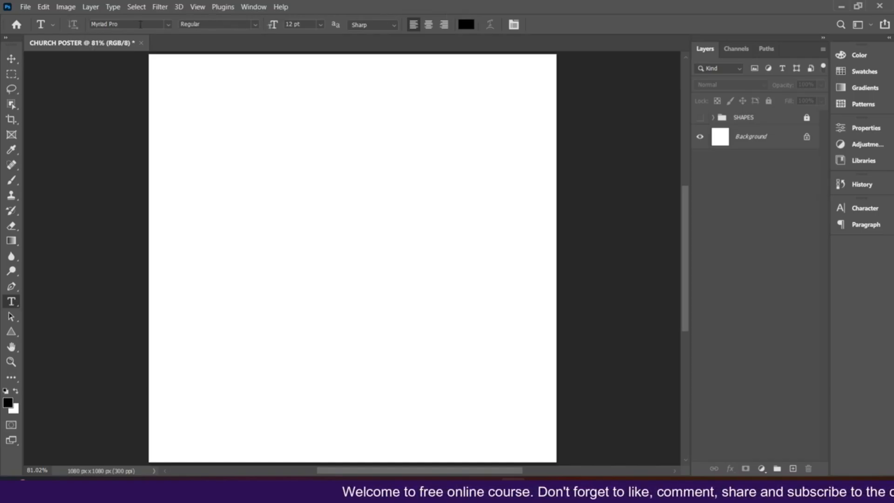
click(165, 25)
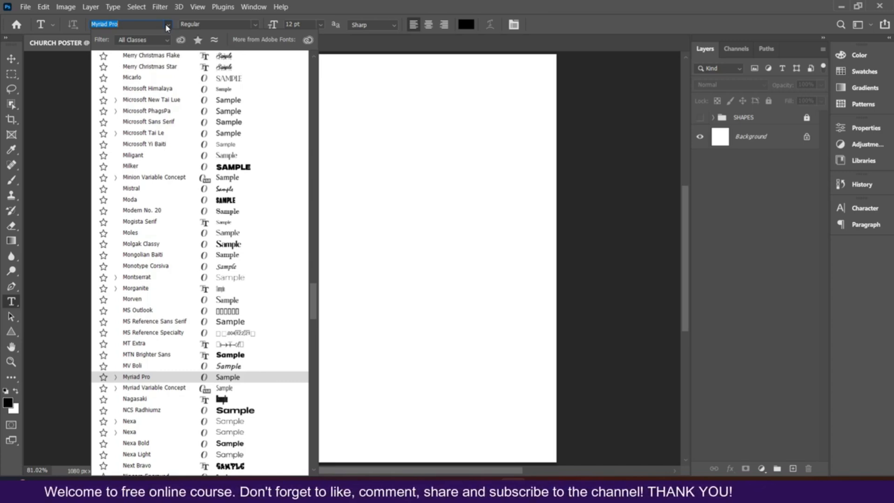
click(195, 112)
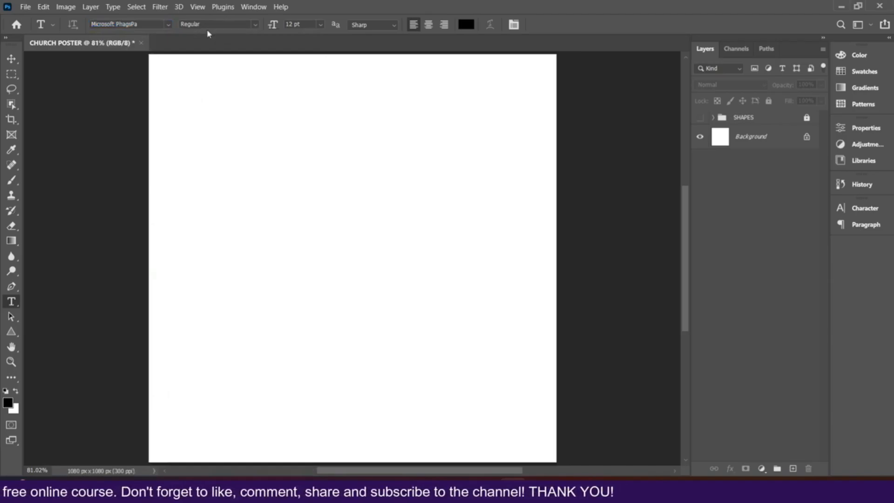
click(254, 25)
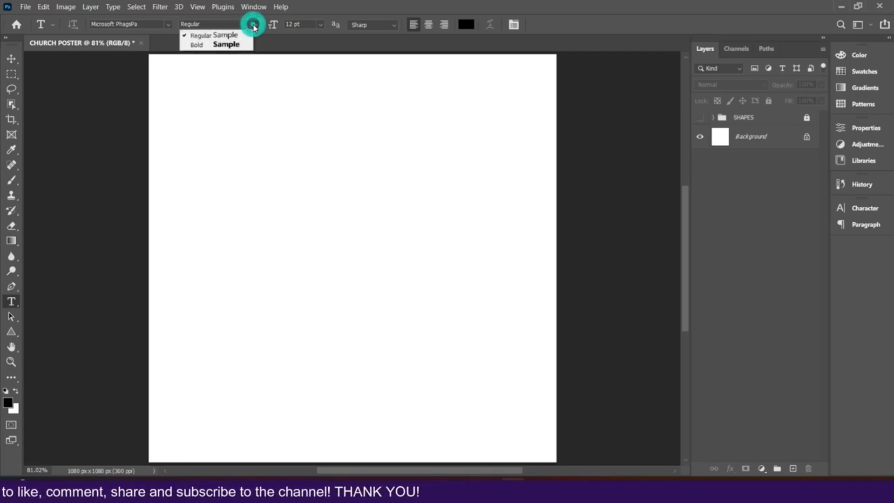
click(238, 44)
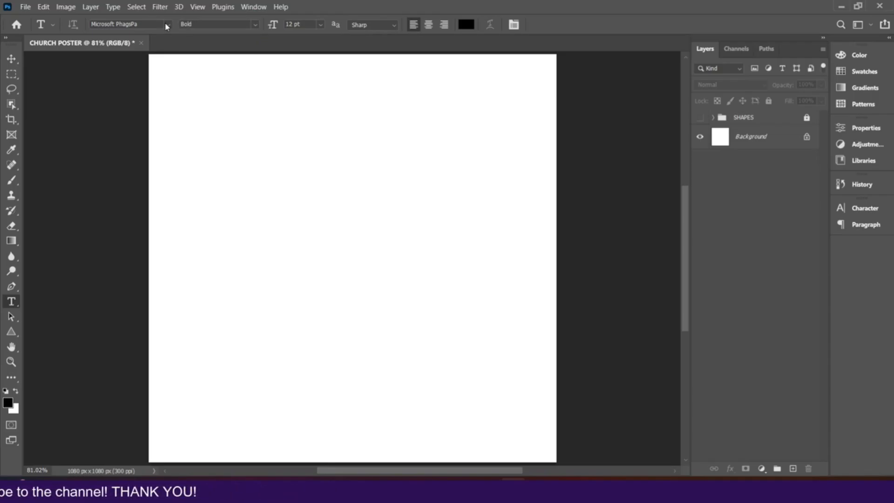
- Set the type size to 30 pt and cycle through centre and right alignment back to left alignment
click(320, 25)
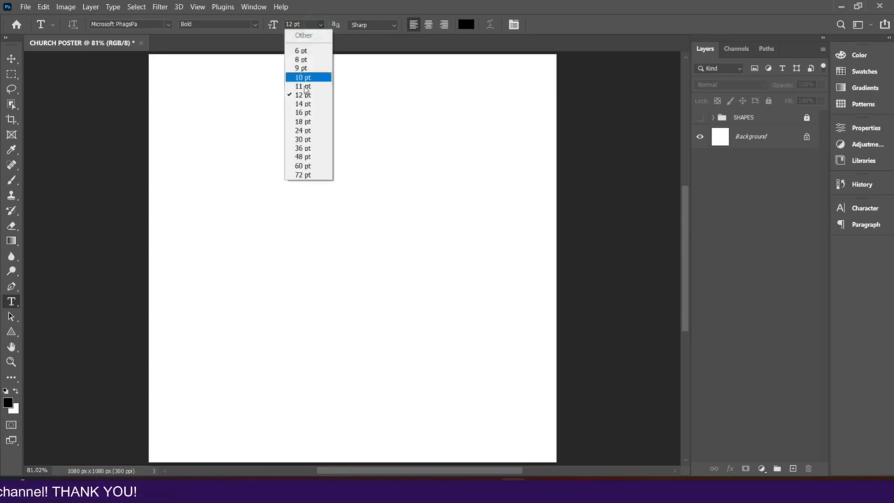
click(307, 143)
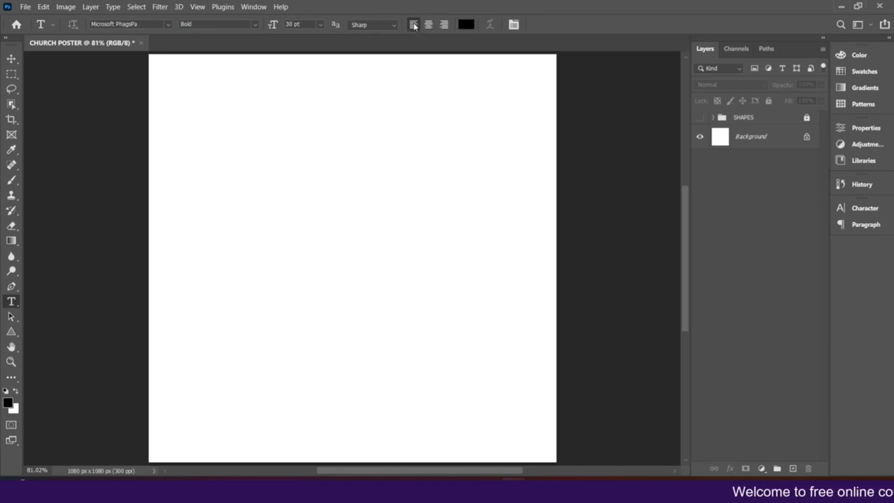
click(426, 24)
click(442, 26)
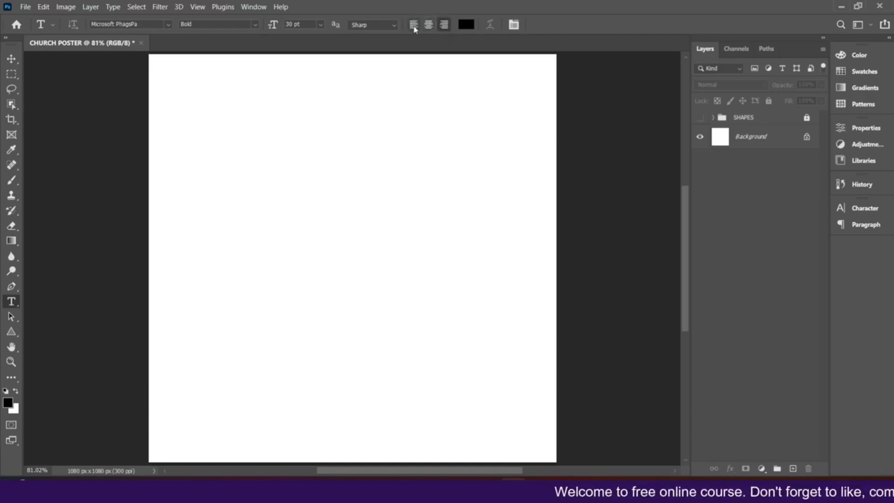
click(412, 26)
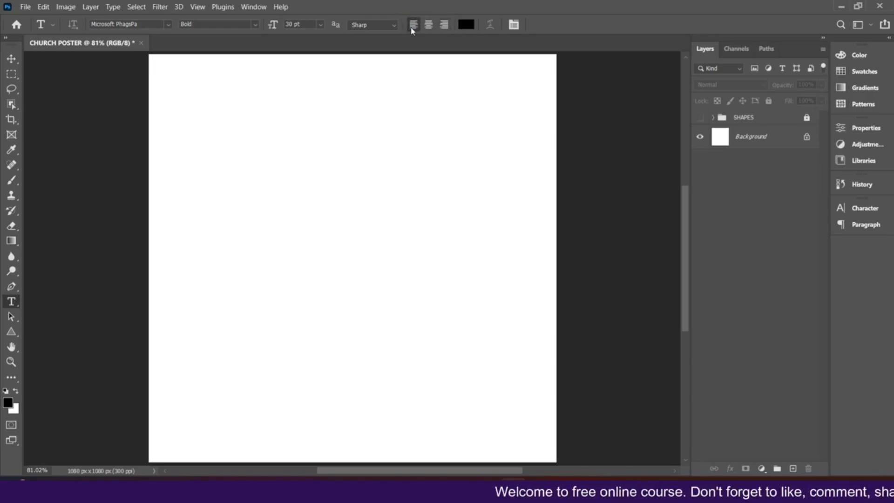
- Set the text colour to dark red 7c0606, and briefly open and close the character settings
click(465, 25)
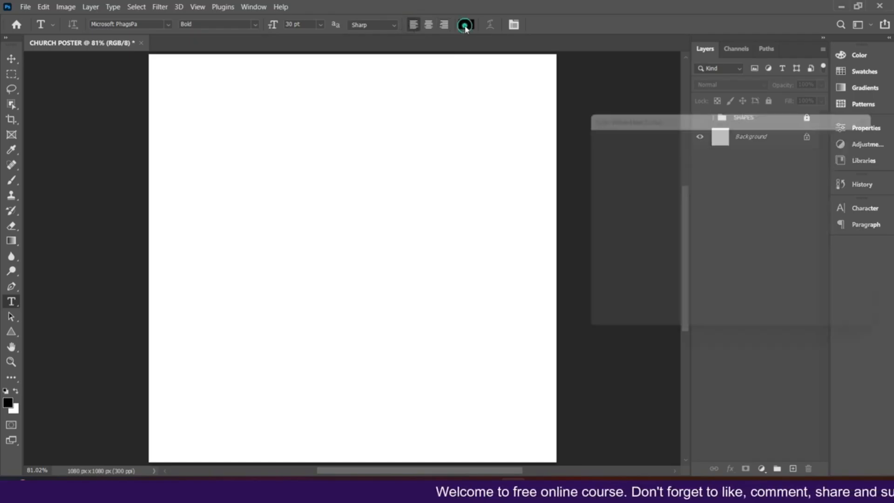
click(716, 181)
click(739, 216)
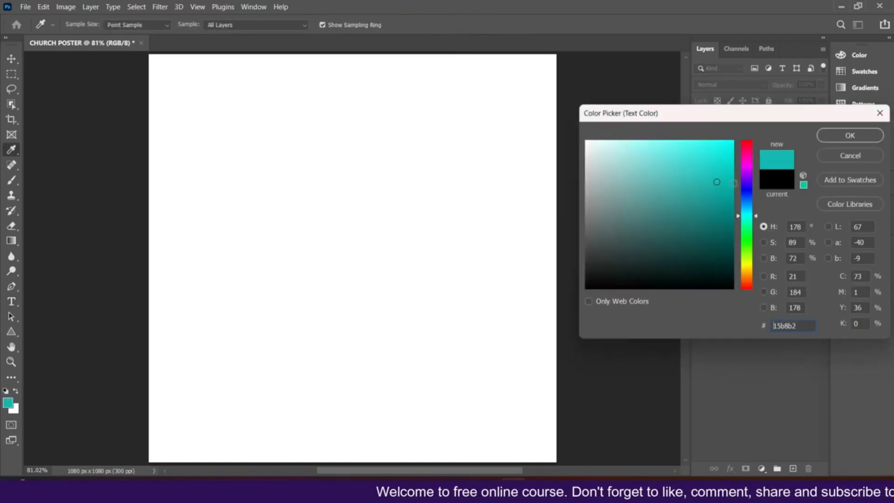
drag(728, 204, 726, 217)
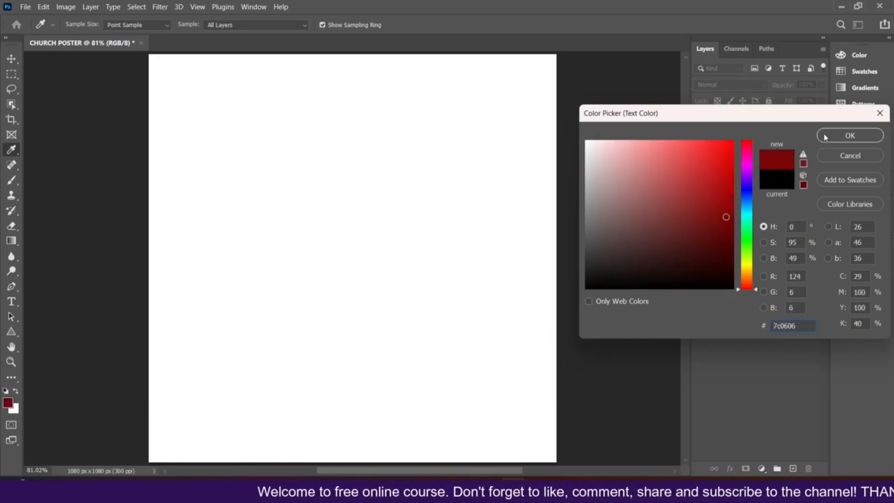
click(849, 135)
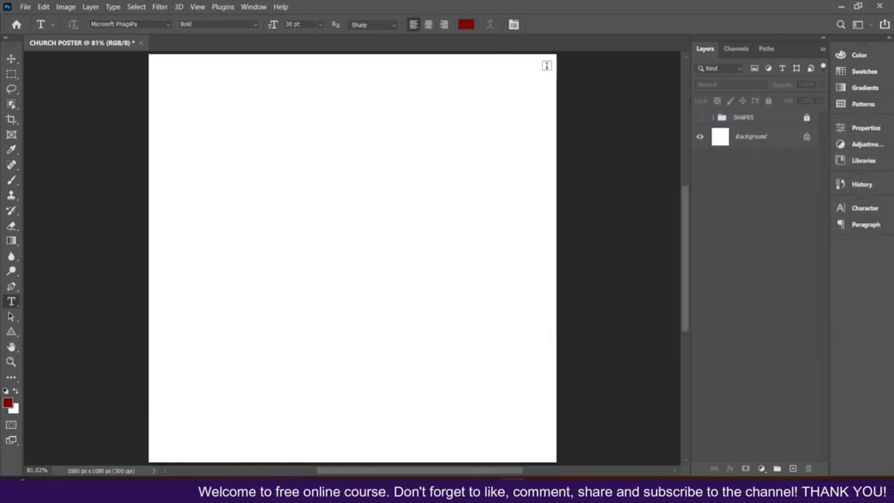
click(512, 21)
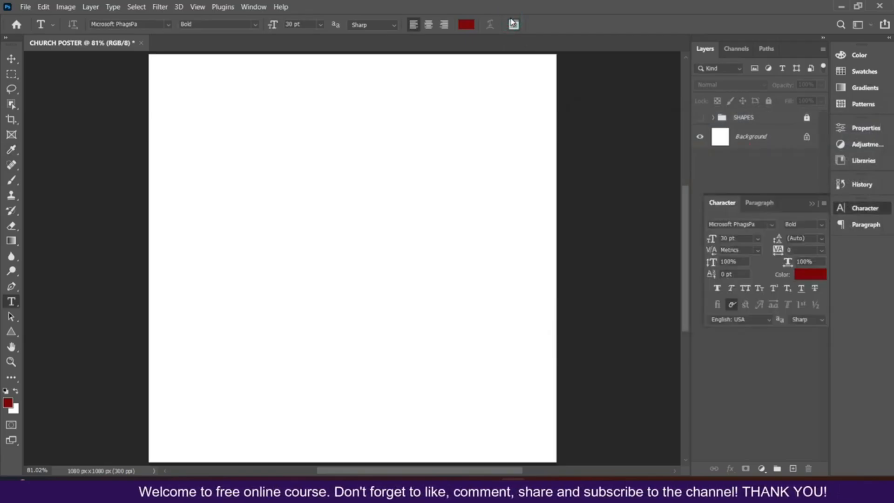
click(512, 21)
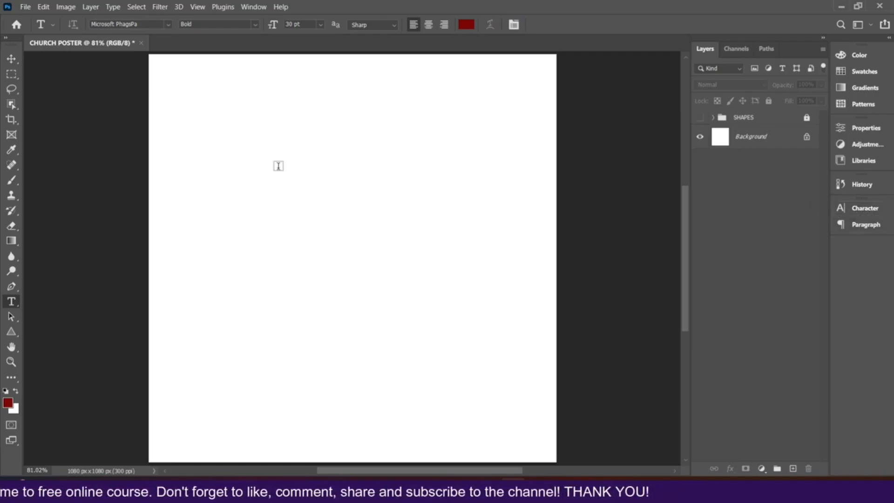
- Add the text PHOTOSHOP across the upper part of the canvas and commit it
click(220, 156)
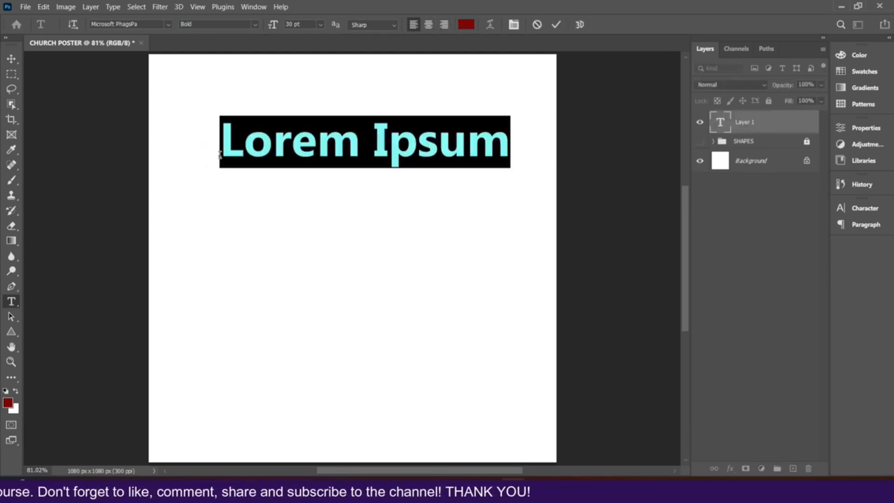
text(PHOTOSHOP)
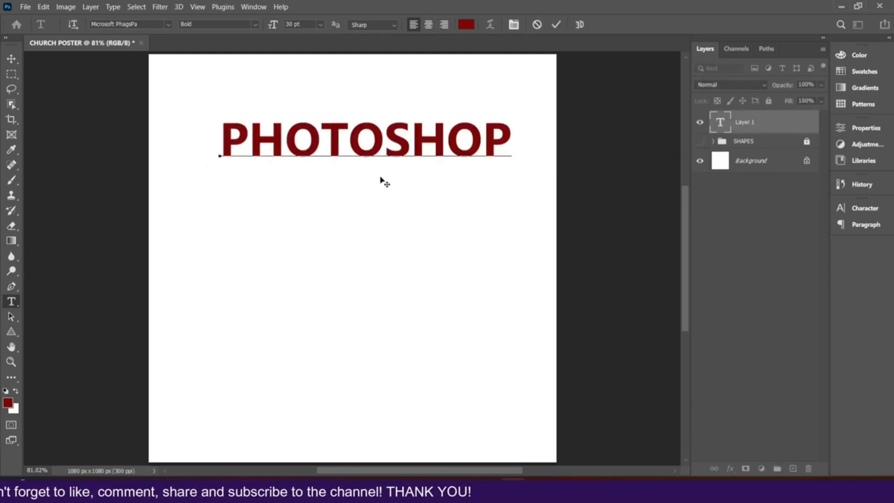
click(556, 25)
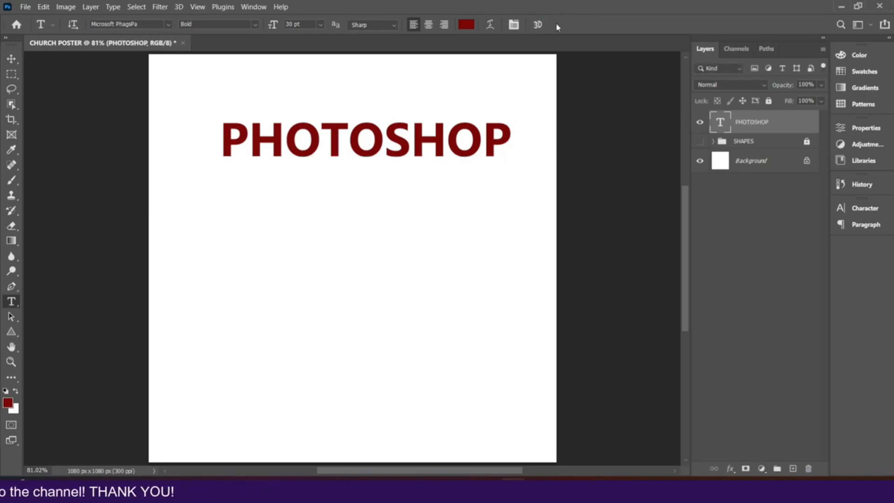
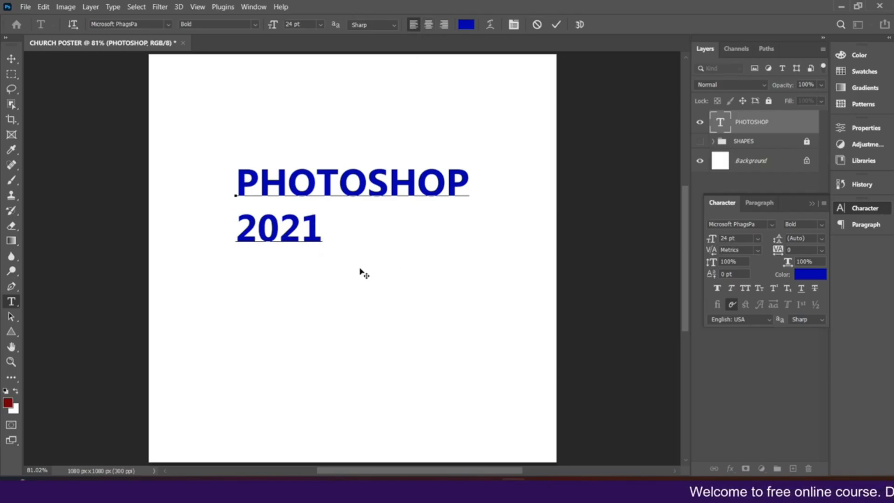
- Try centre and right alignment on the whole PHOTOSHOP 2021 text, restore left alignment, and commit the text edit
drag(324, 234, 170, 152)
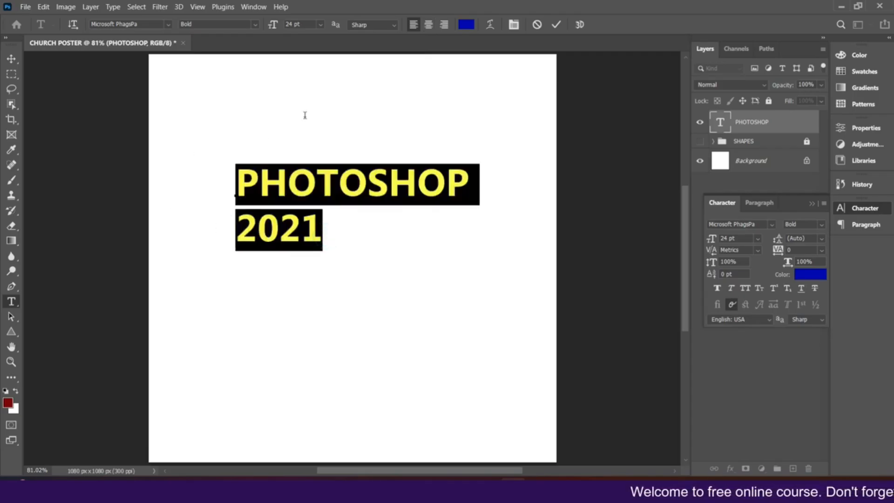
click(428, 25)
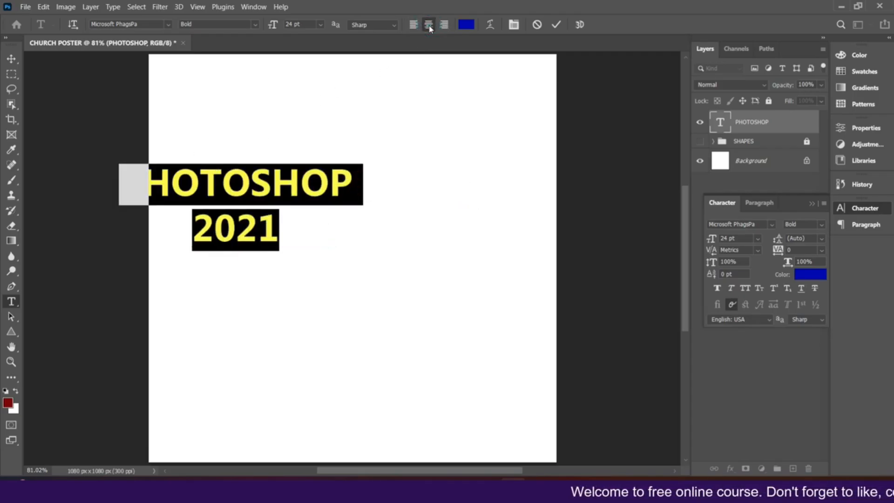
click(444, 25)
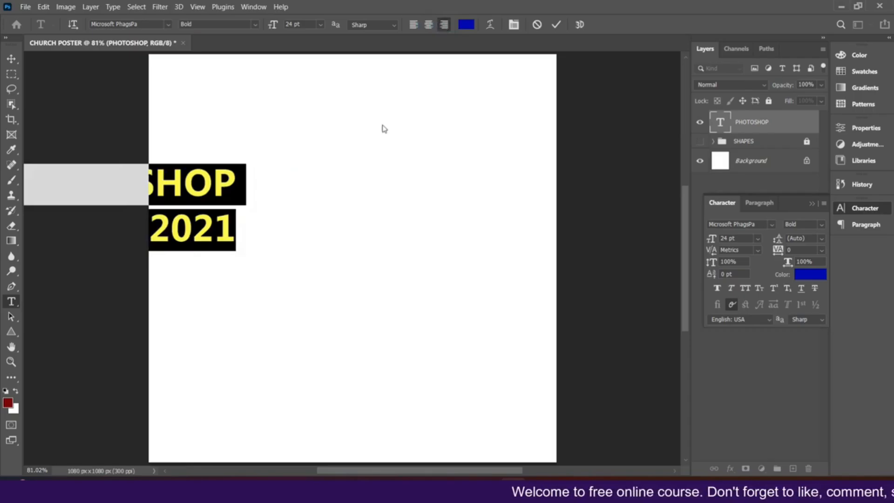
click(413, 26)
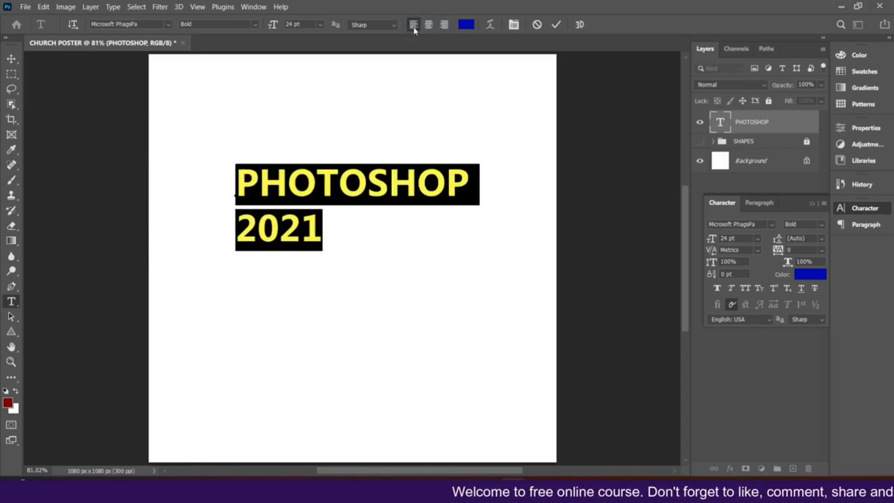
click(554, 26)
key(v)
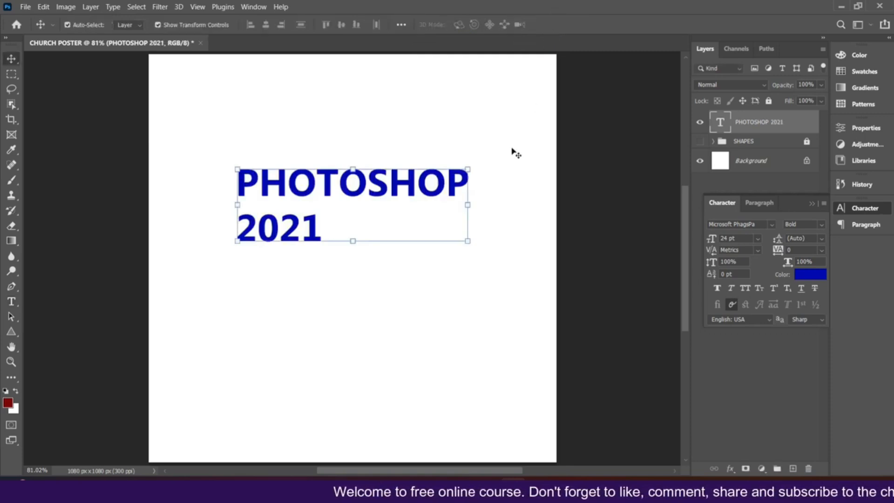
- Try 12 pt and 72 pt leading on the PHOTOSHOP 2021 text, and restore Auto leading
click(822, 237)
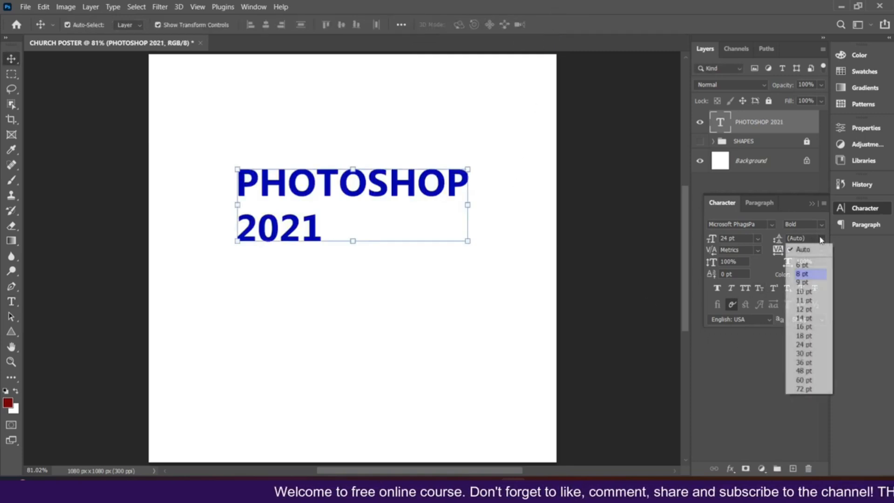
click(804, 310)
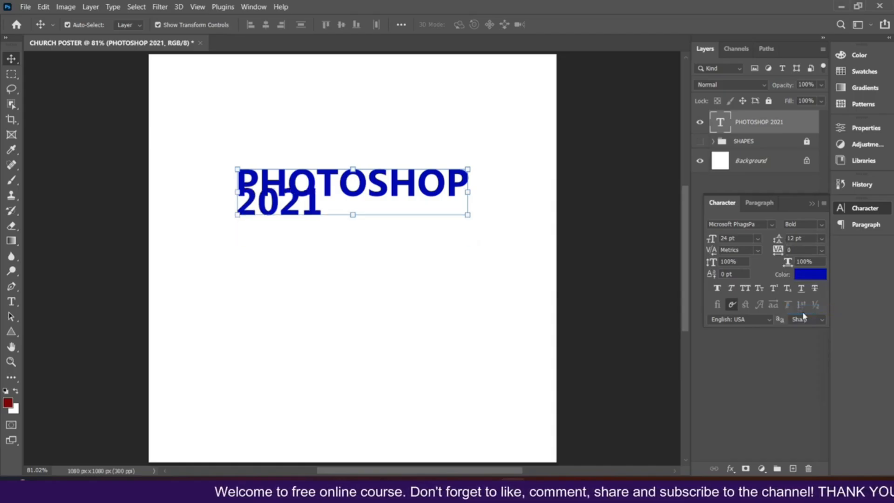
click(821, 240)
click(804, 389)
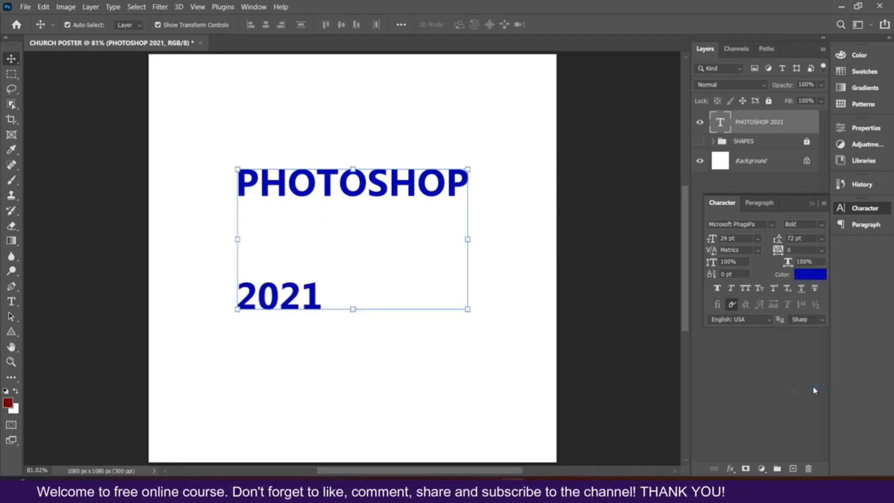
click(820, 238)
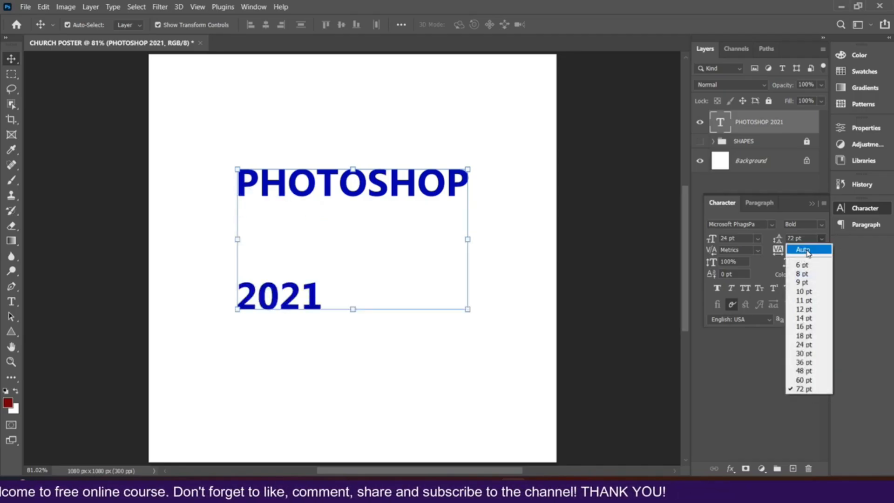
click(808, 250)
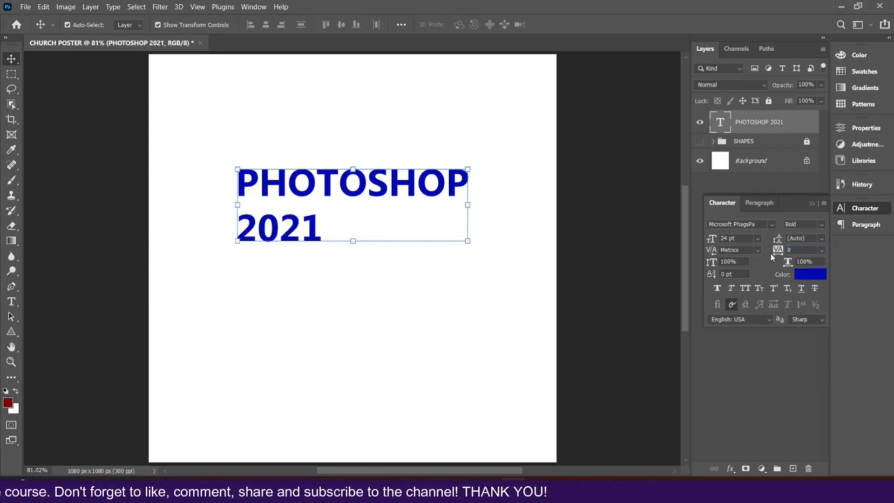
- Try tracking values of -50 and 75 on the text, return tracking to 0, and toggle faux italic on and off
click(821, 250)
click(821, 251)
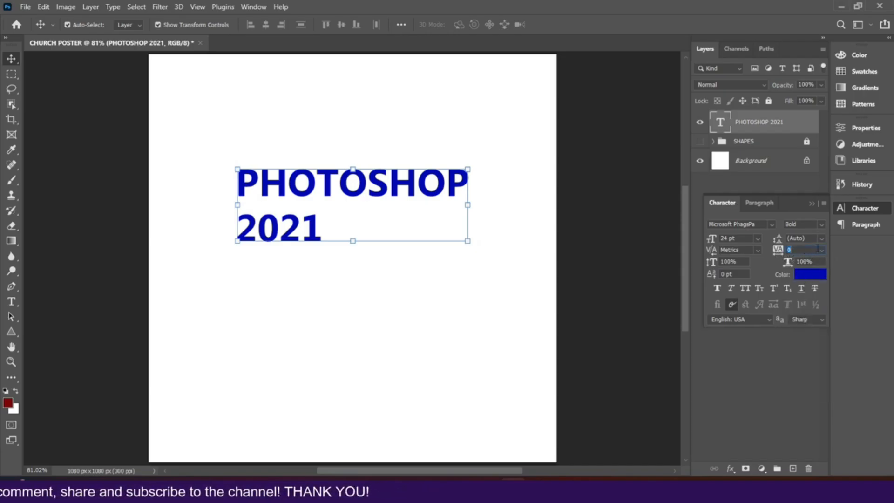
click(822, 251)
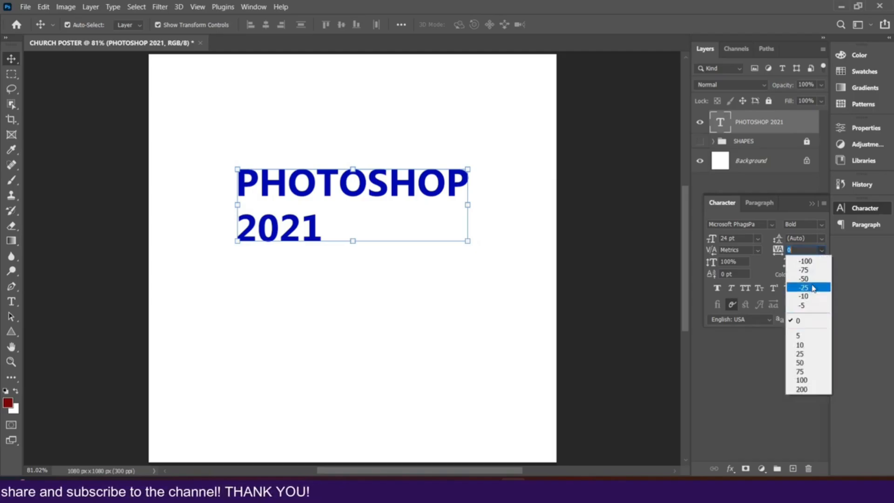
click(805, 279)
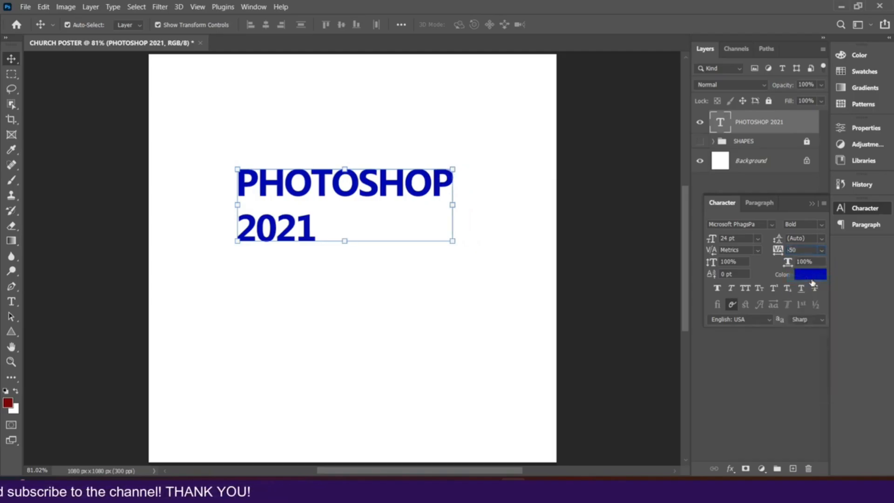
click(821, 250)
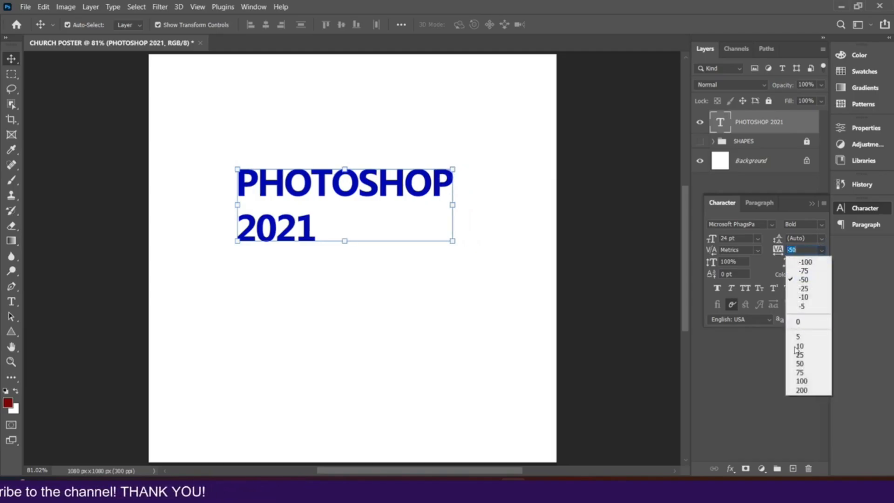
click(805, 371)
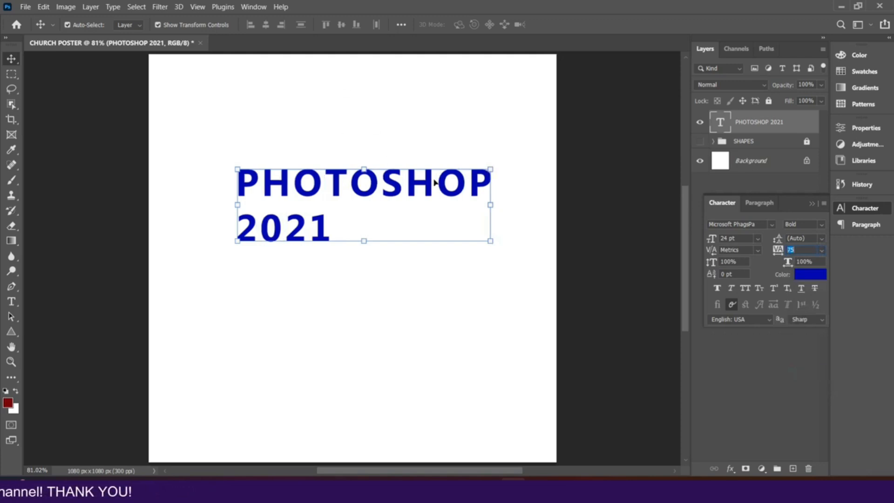
click(822, 250)
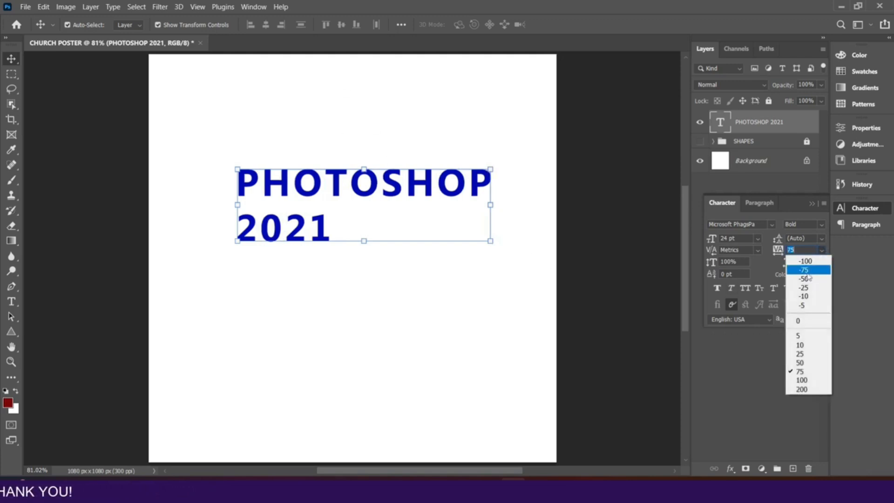
click(801, 321)
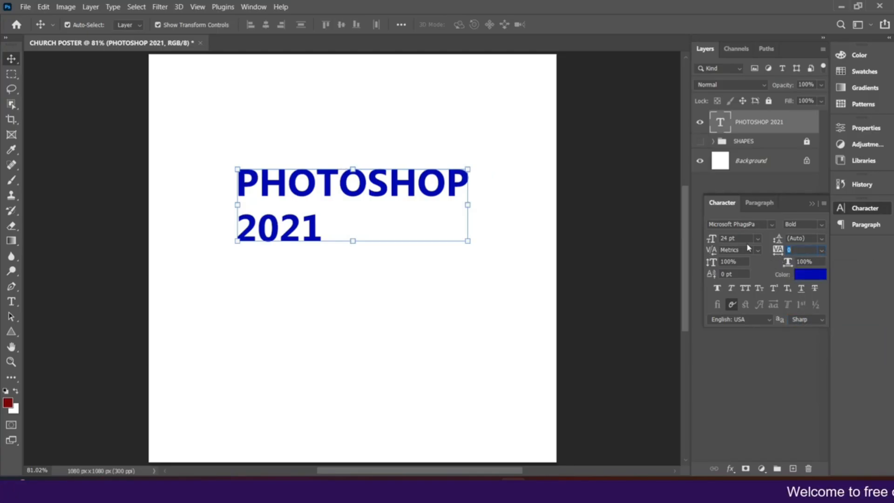
click(729, 289)
click(729, 289)
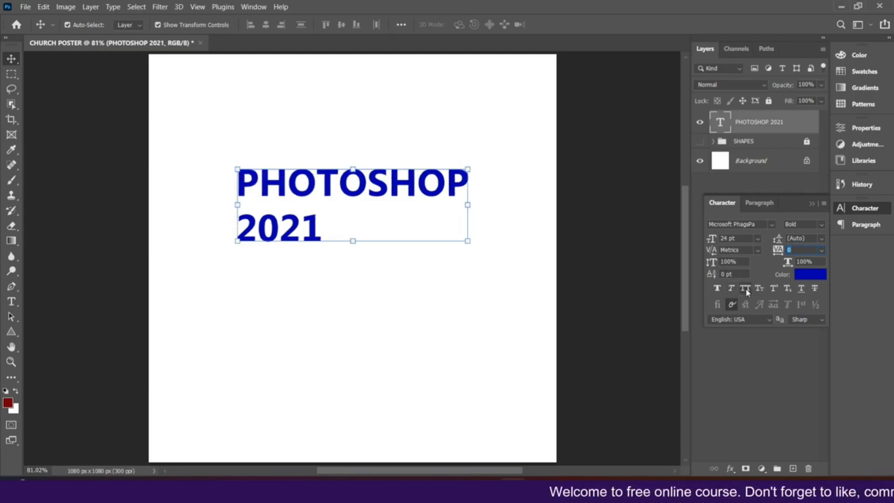
- Replace the text with Photoshope 2021 in mixed case on two lines, commit it, and return to the Move tool
double_click(328, 230)
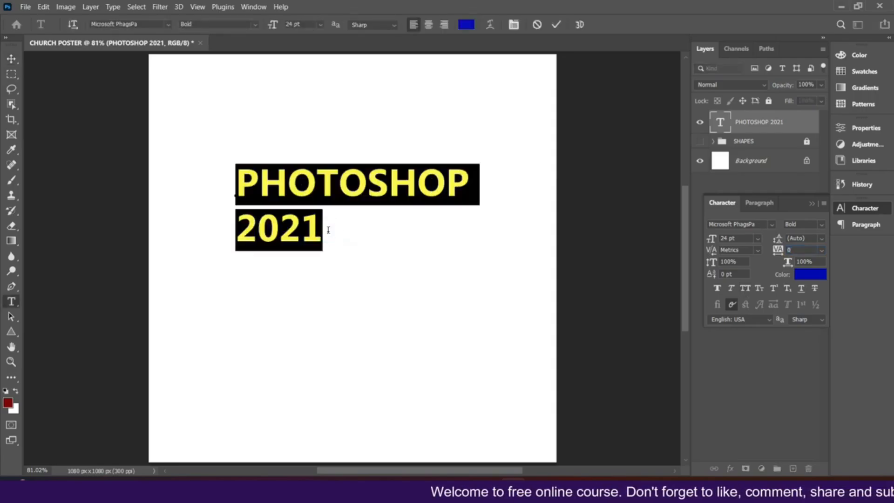
text(Phr)
key(BackSpace)
text(o)
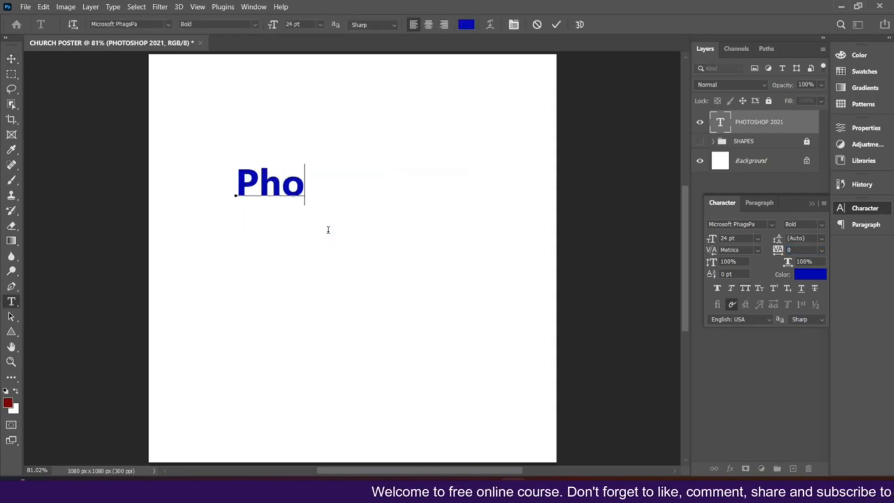
text(toshope)
key(Return)
text(2)
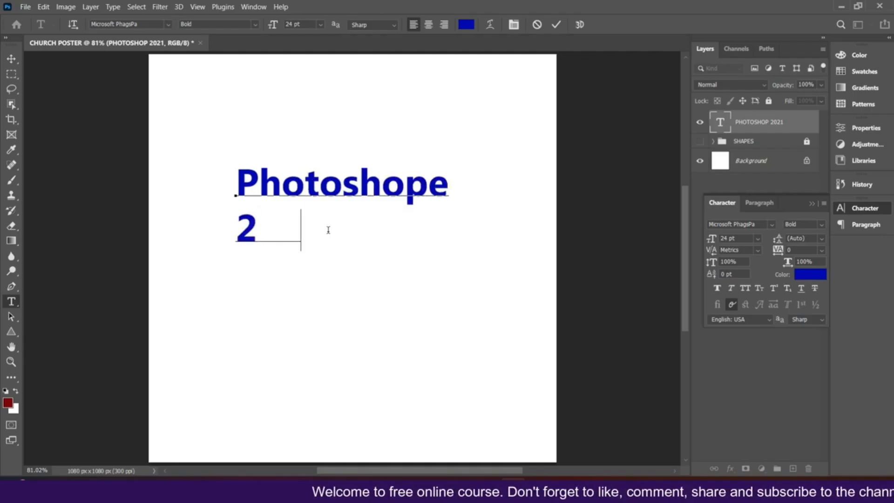
text(021)
click(557, 25)
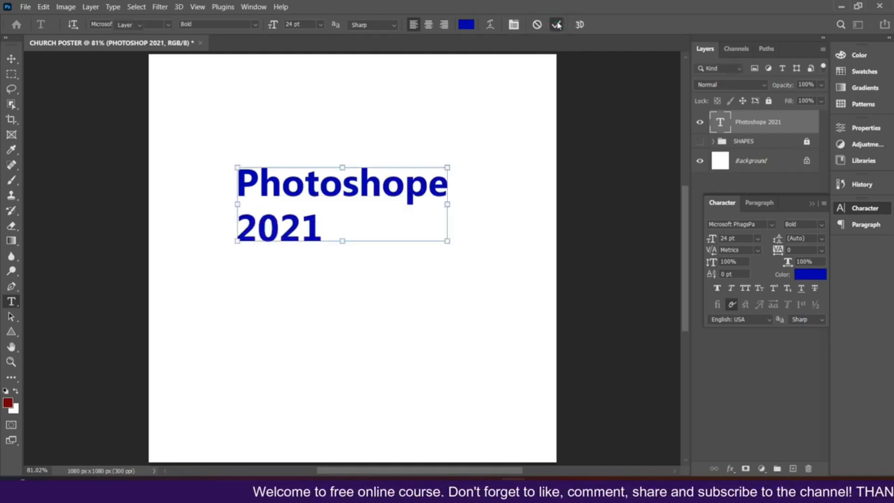
key(v)
- Toggle All Caps on and off repeatedly for the Photoshope 2021 text, leaving it off
click(745, 288)
click(747, 293)
click(746, 293)
click(746, 293)
click(746, 293)
click(746, 293)
click(746, 293)
click(746, 292)
- Try superscript, underline and strikethrough on the text, turning each off again, and collapse the character settings
click(773, 289)
click(773, 289)
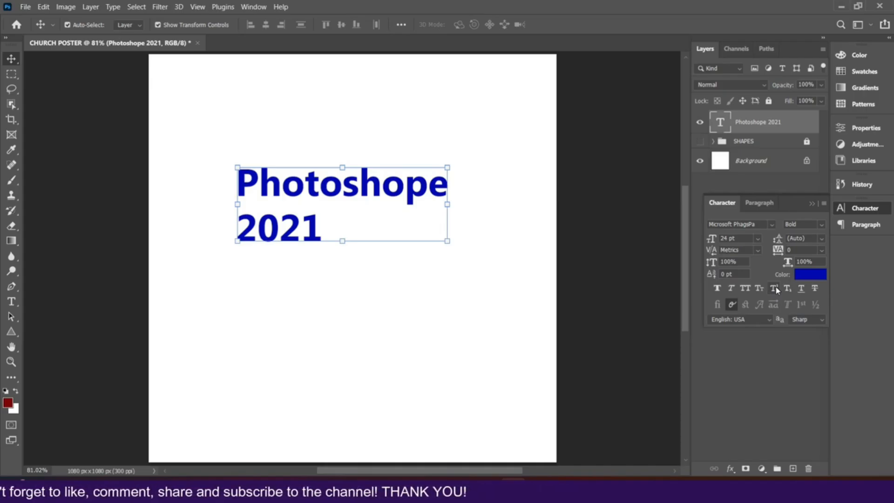
click(800, 289)
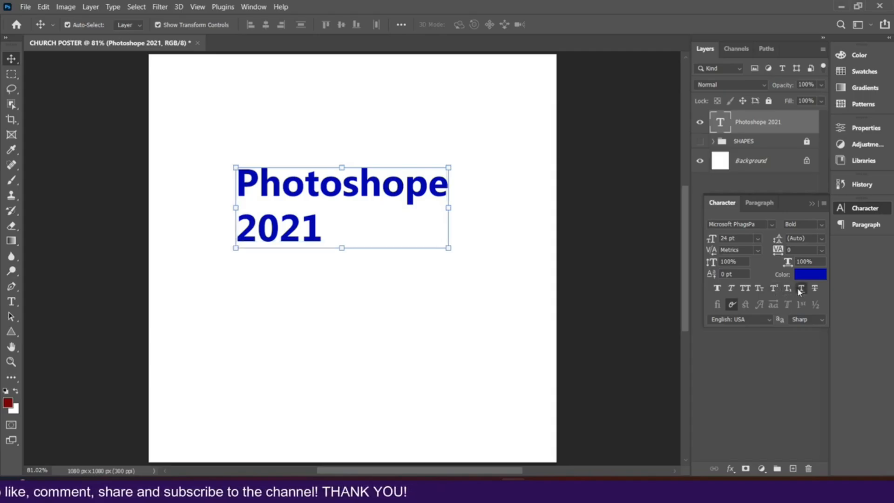
click(801, 289)
click(812, 289)
click(812, 289)
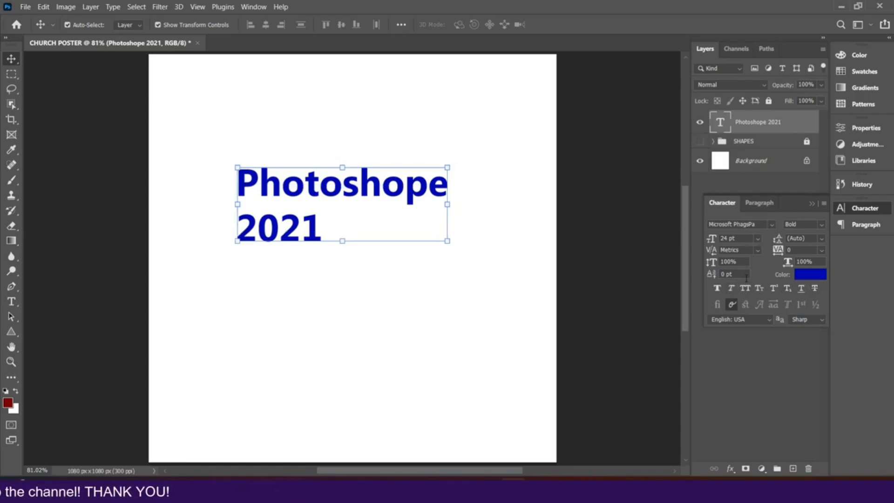
click(812, 205)
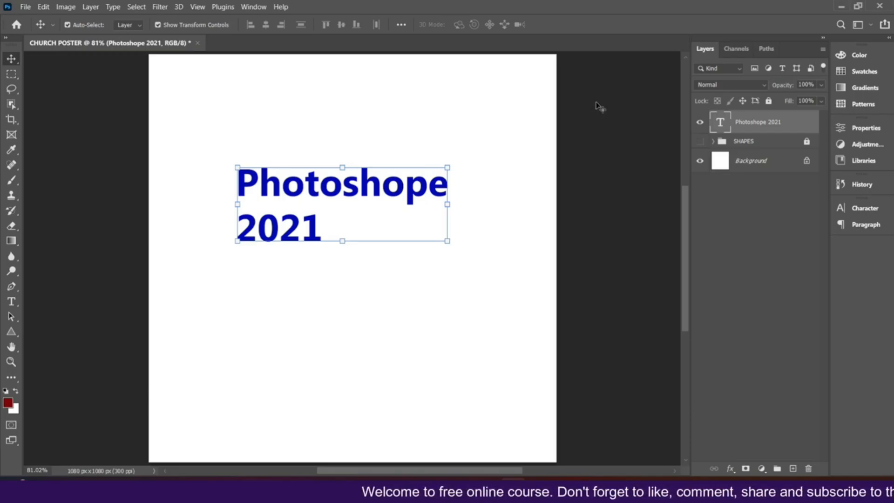
- Set up a copy of the document for saving on the Desktop as CHURCH POSTER in JPEG format
click(25, 7)
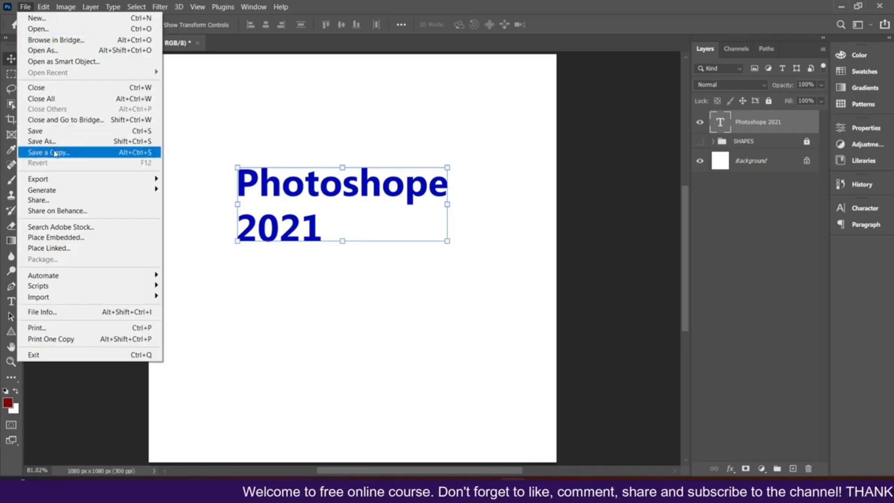
mouse_move(57, 180)
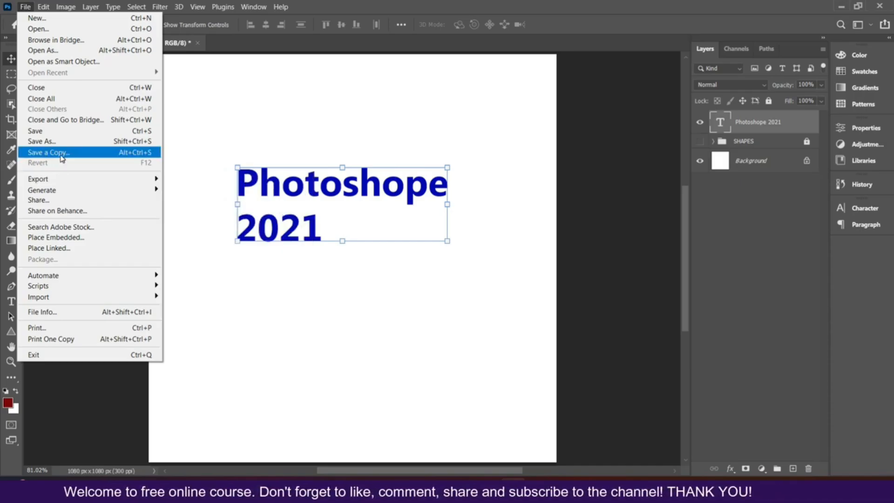
click(61, 155)
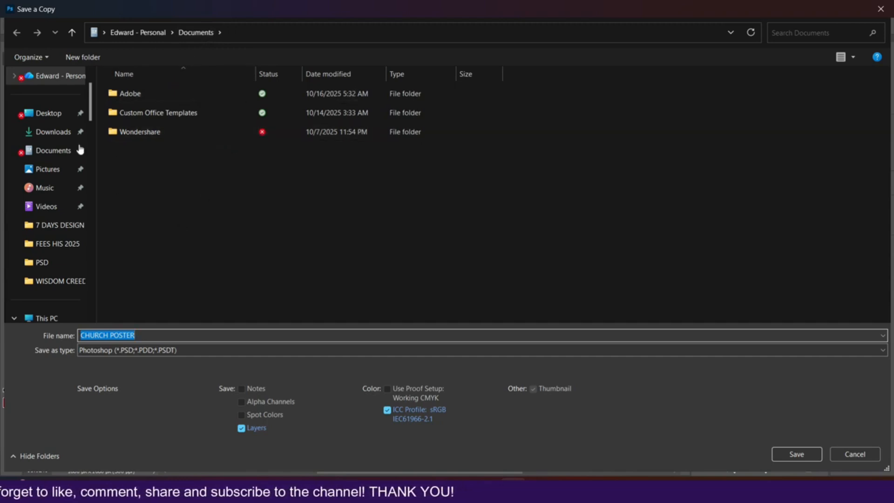
click(30, 119)
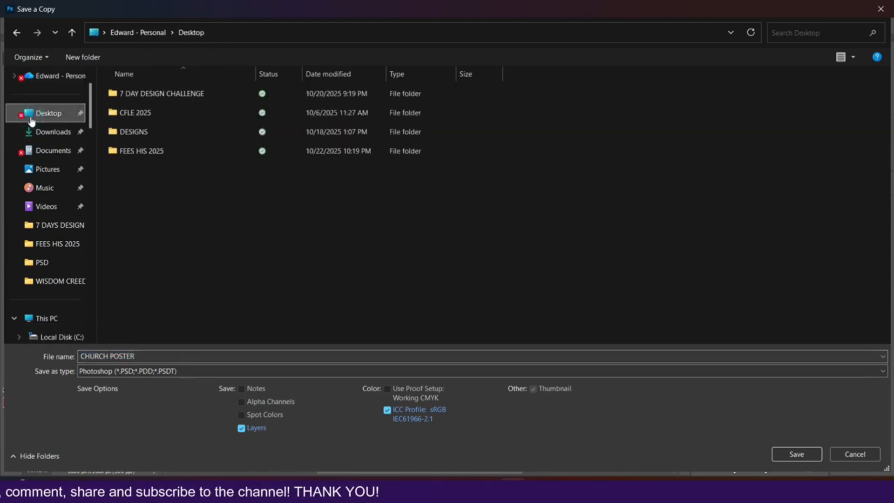
click(165, 359)
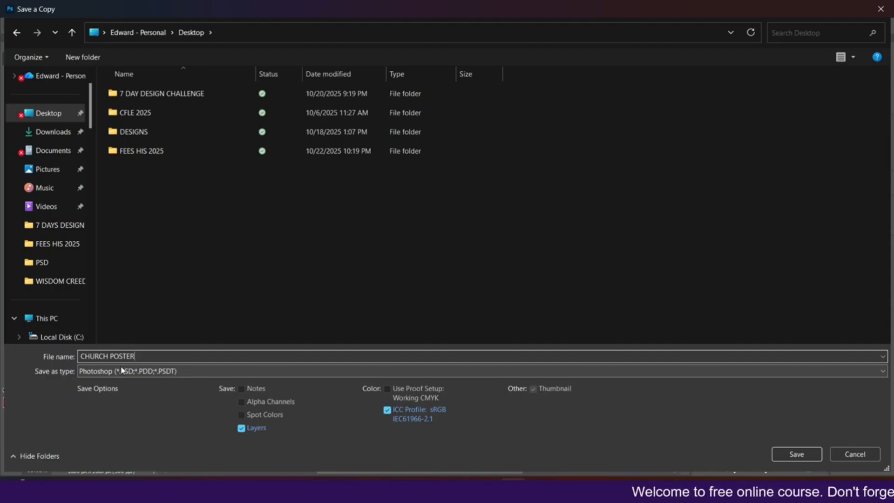
click(150, 371)
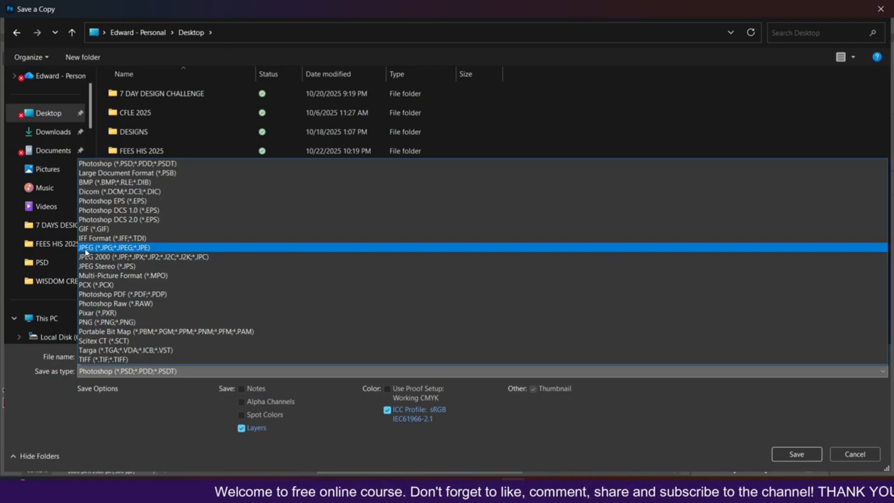
click(116, 251)
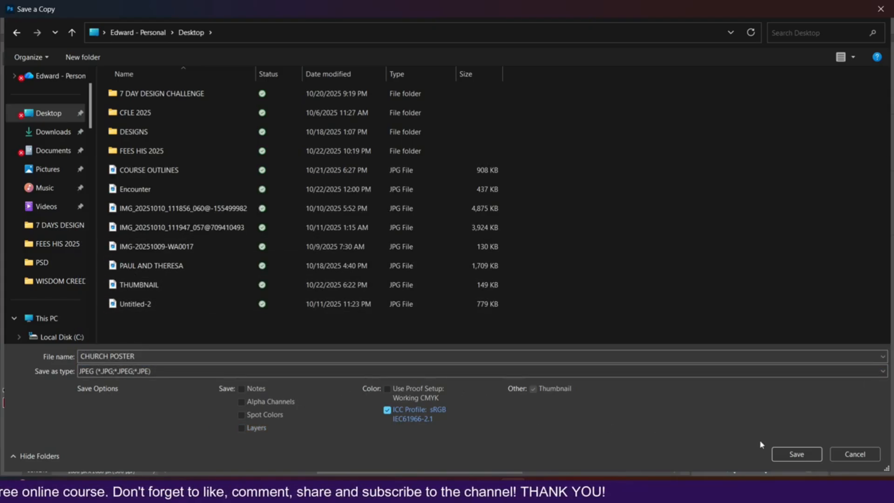
- Save the JPEG copy with image quality 12 (Maximum)
click(803, 456)
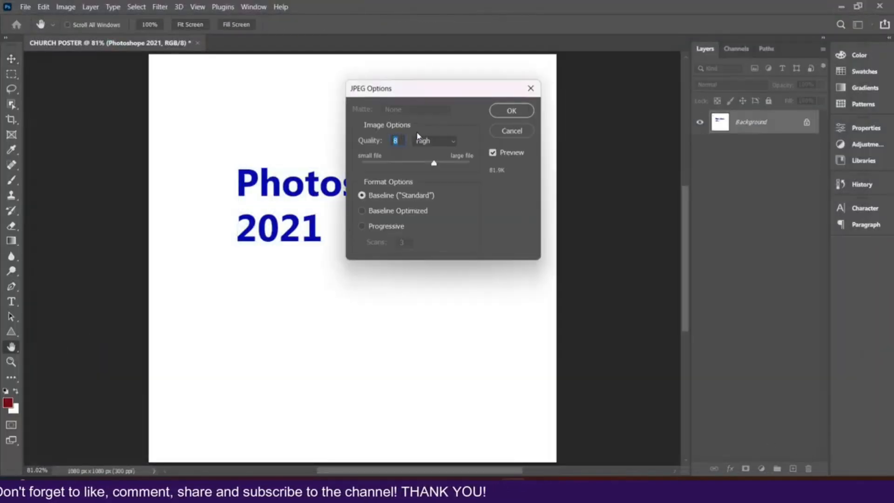
text(12)
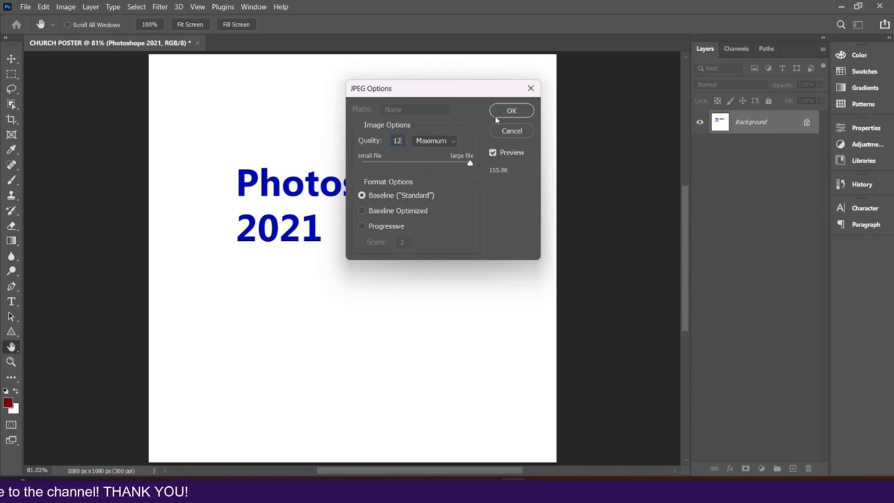
click(510, 111)
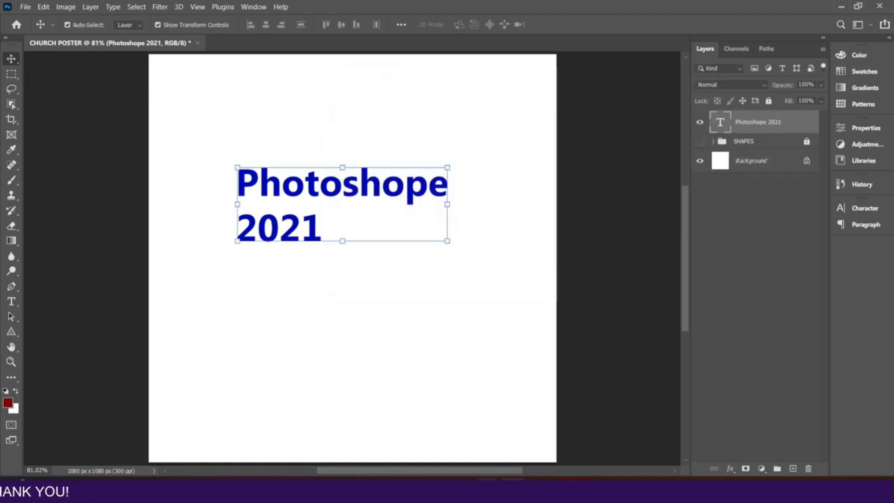
- Switch to the Desktop folder in File Explorer, open the CHURCH POSTER image, and maximise the viewer to check it
mouse_move(486, 488)
click(589, 425)
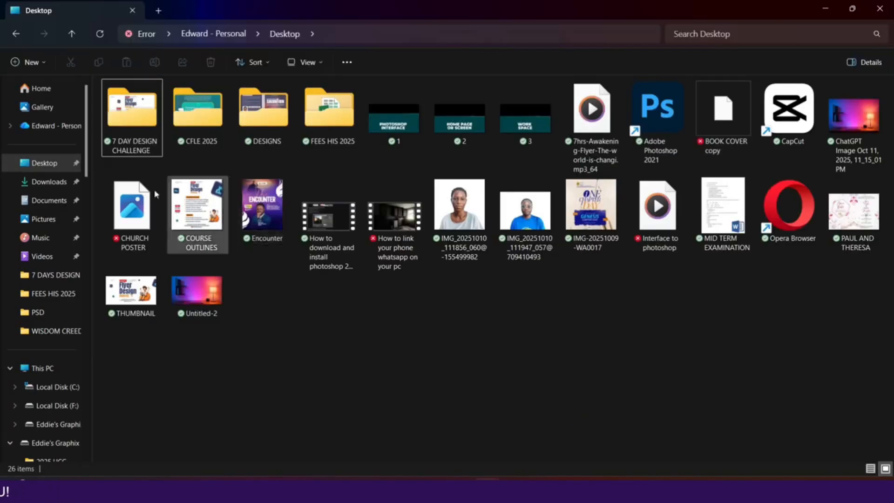
click(130, 204)
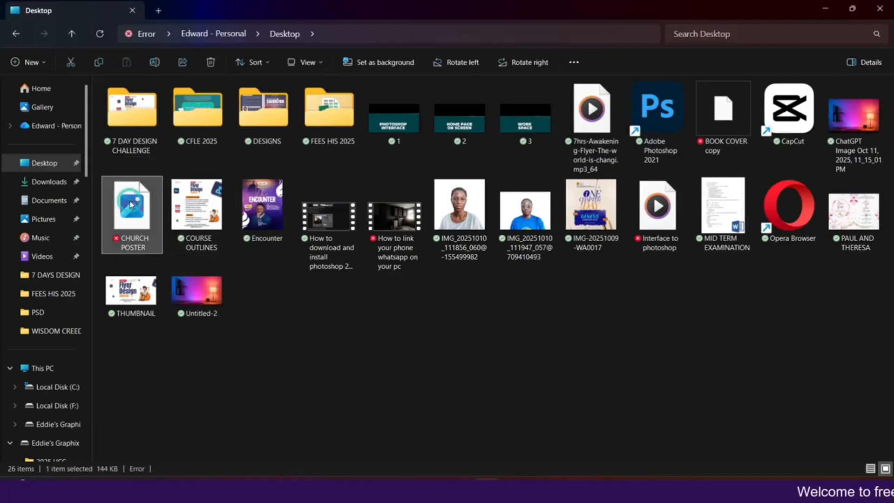
double_click(128, 200)
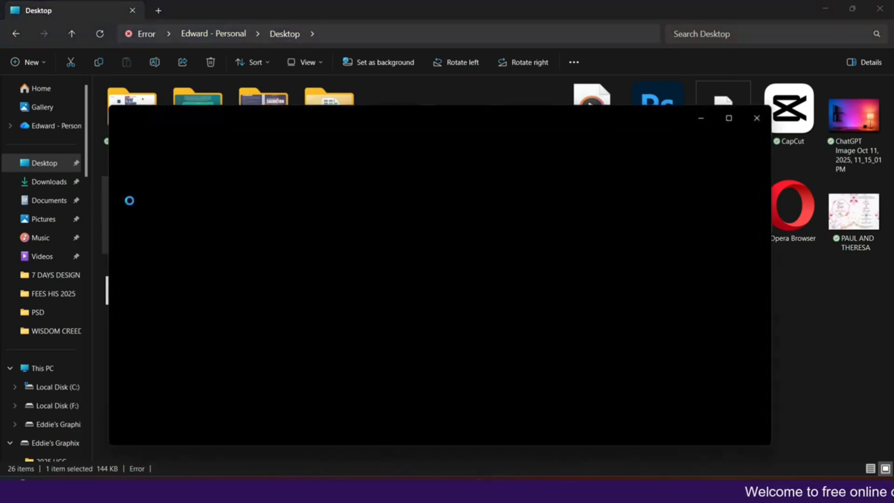
click(735, 122)
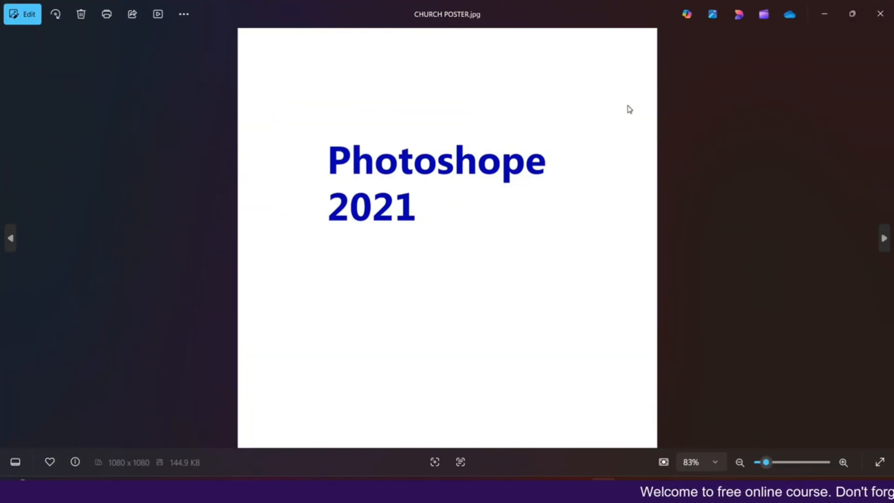
- Close the image viewer, examine the file formats offered for saving a copy of the document, and leave without saving
click(880, 13)
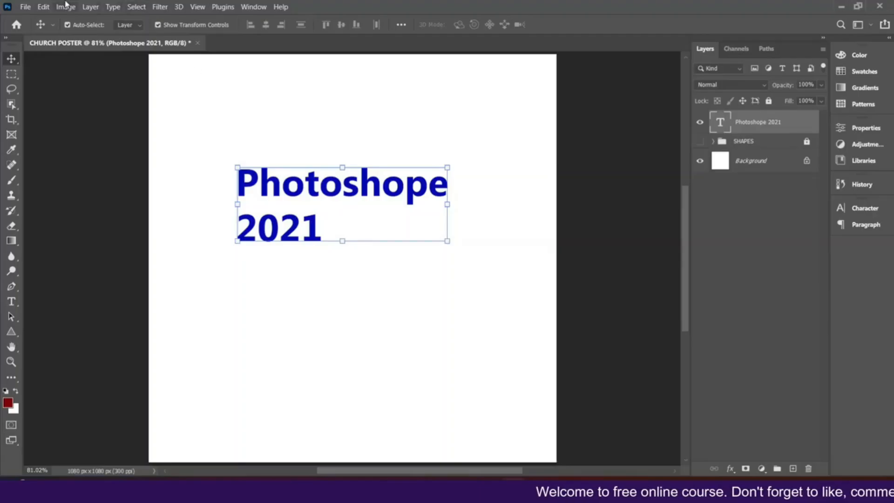
click(26, 9)
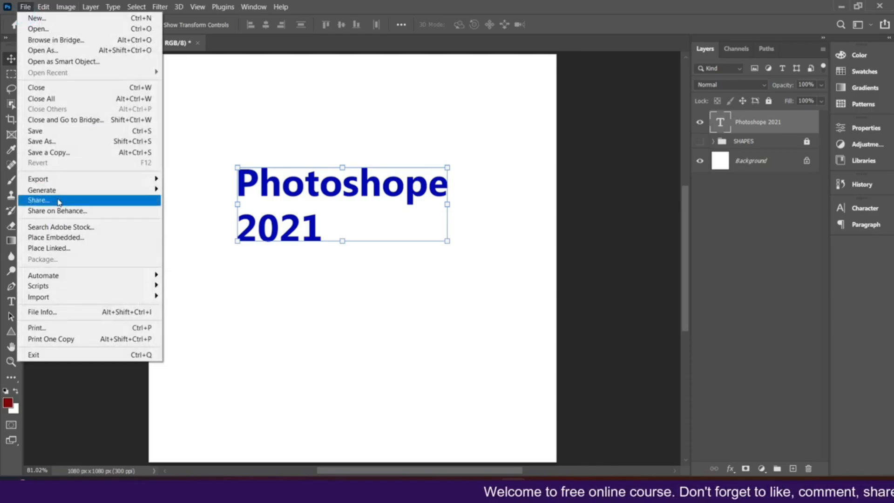
click(69, 155)
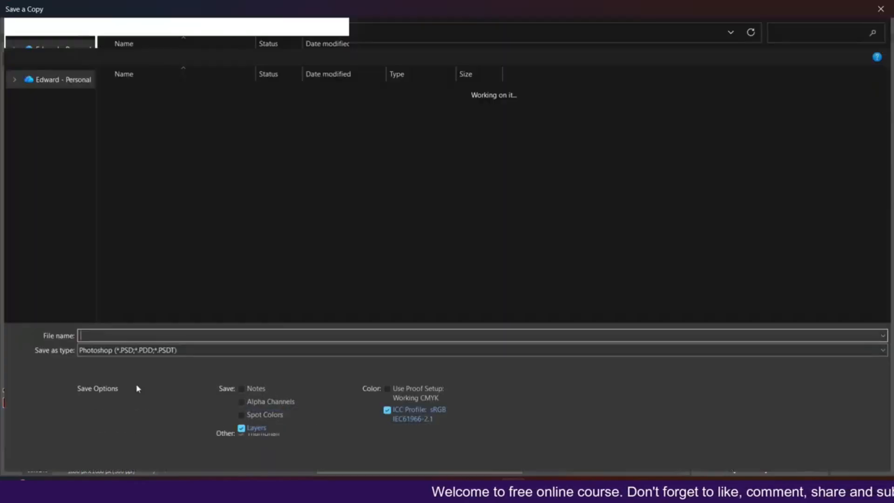
click(132, 357)
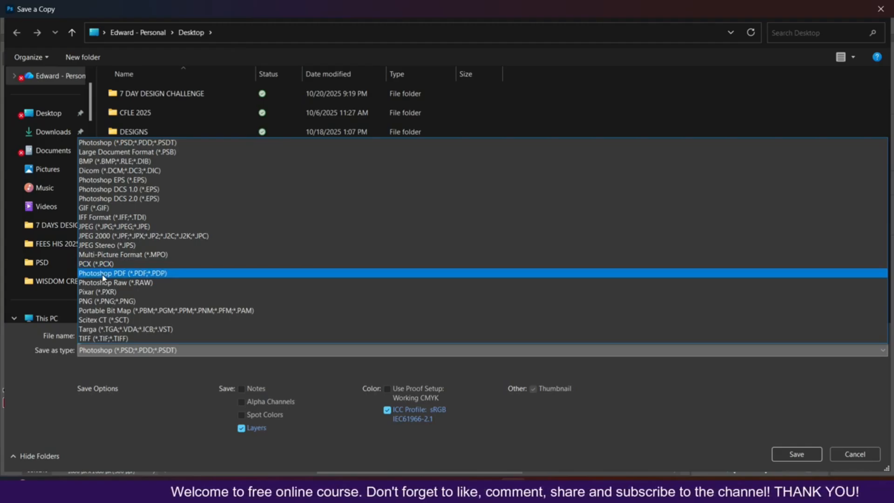
click(105, 352)
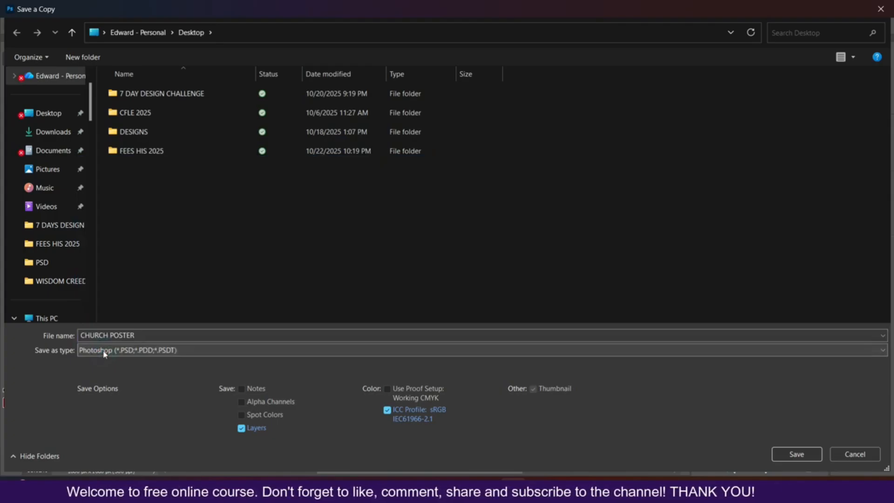
click(868, 450)
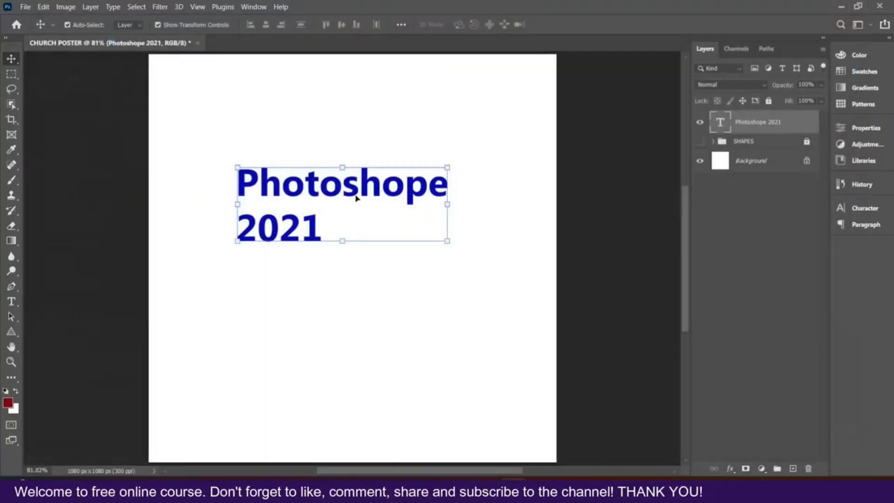